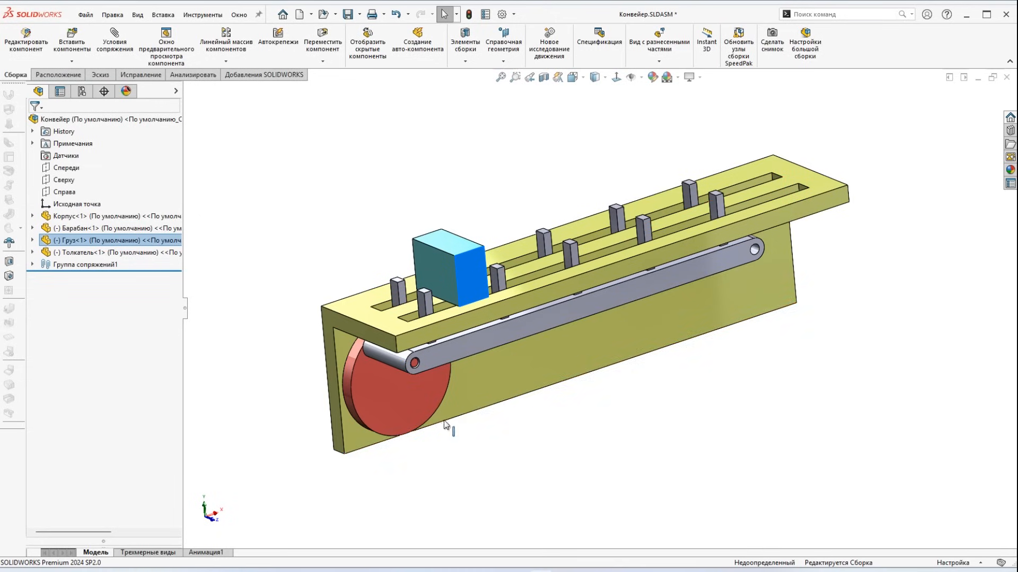
Move the conveyor's drum and pusher by free dragging to test how the mechanism travels without contact with the load.
{"action": "mouse_move", "coordinate": [406, 426]}
{"action": "left_mouse_down"}
{"action": "mouse_move", "coordinate": [382, 412]}
{"action": "mouse_move", "coordinate": [368, 384]}
{"action": "mouse_move", "coordinate": [384, 358]}
{"action": "mouse_move", "coordinate": [378, 408]}
{"action": "mouse_move", "coordinate": [399, 422]}
{"action": "left_mouse_up"}
{"action": "left_click", "coordinate": [503, 440]}
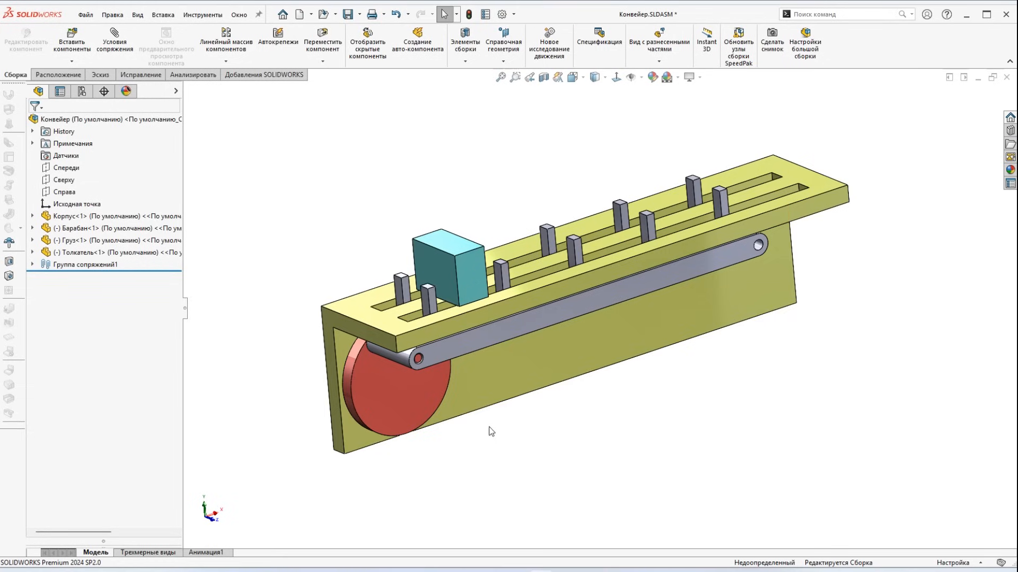
{"action": "left_click_drag", "start_coordinate": [440, 373], "coordinate": [477, 382]}
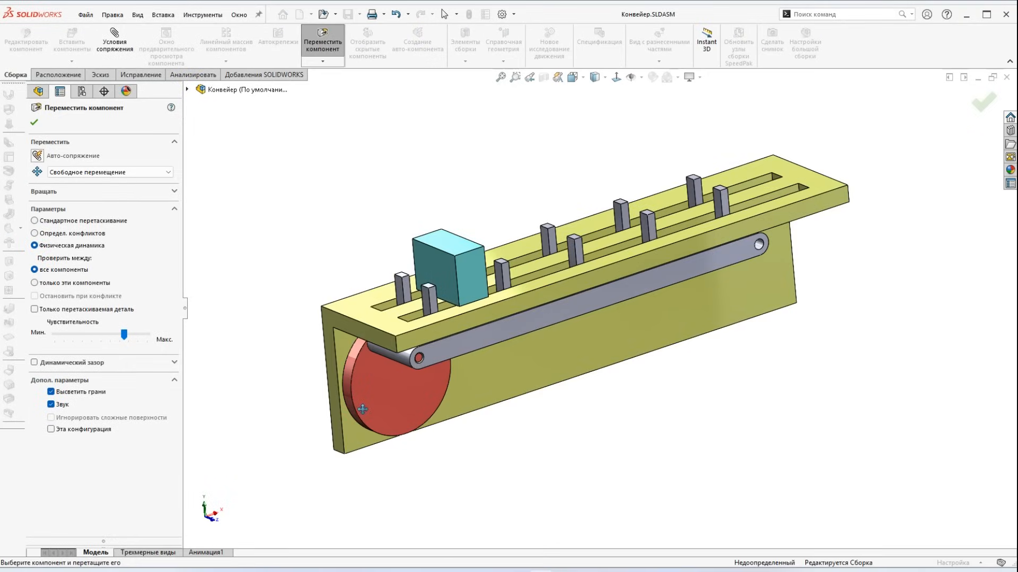
With Move Component in Physical Dynamics mode, rotate the drum to carry the load along the conveyor, and move the load and pusher directly.
{"action": "left_click_drag", "start_coordinate": [363, 409], "coordinate": [304, 348]}
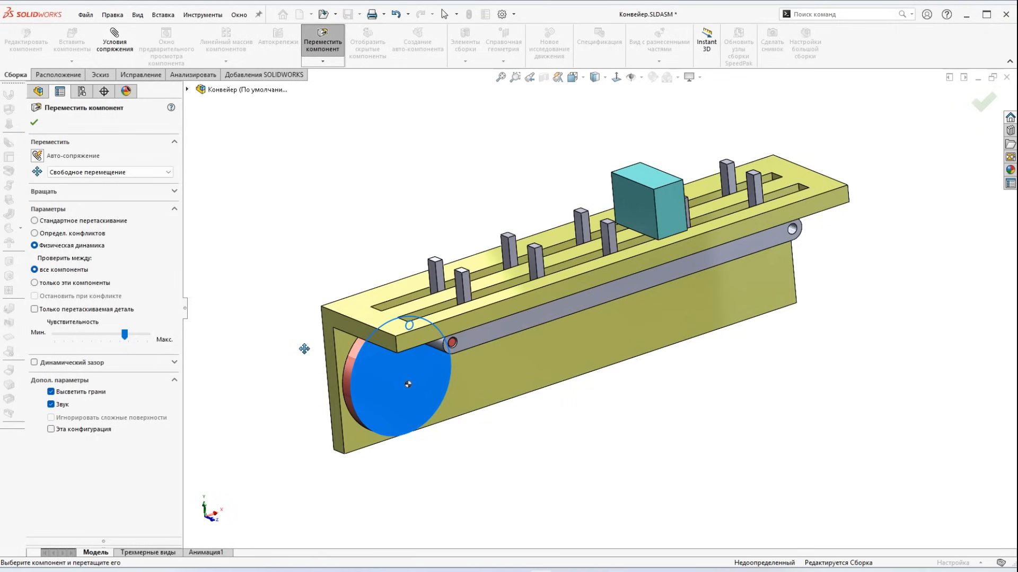
{"action": "left_click_drag", "start_coordinate": [663, 210], "coordinate": [624, 223]}
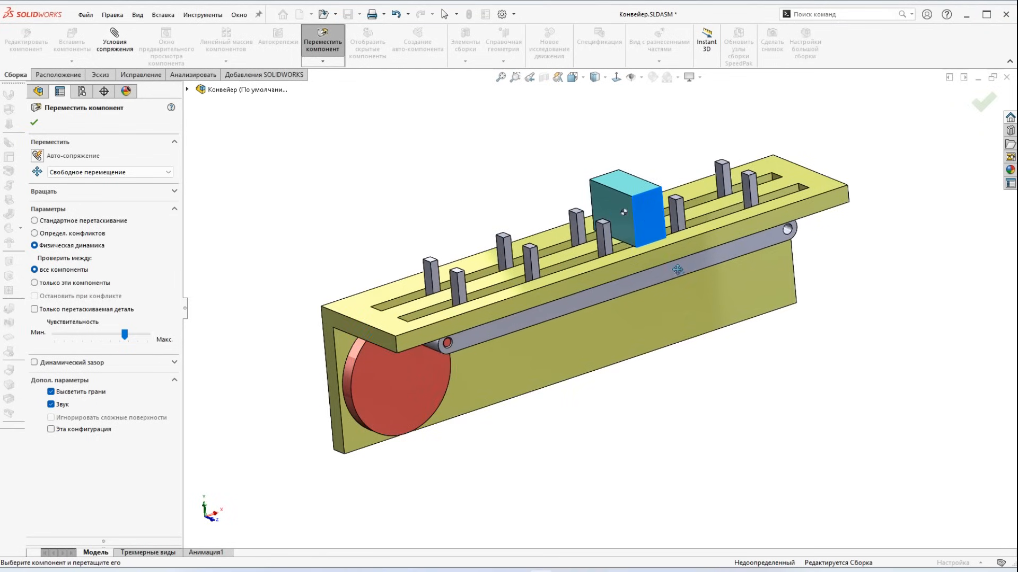
{"action": "mouse_move", "coordinate": [677, 270]}
{"action": "left_mouse_down"}
{"action": "mouse_move", "coordinate": [644, 280]}
{"action": "mouse_move", "coordinate": [702, 256]}
{"action": "mouse_move", "coordinate": [678, 263]}
{"action": "left_mouse_up"}
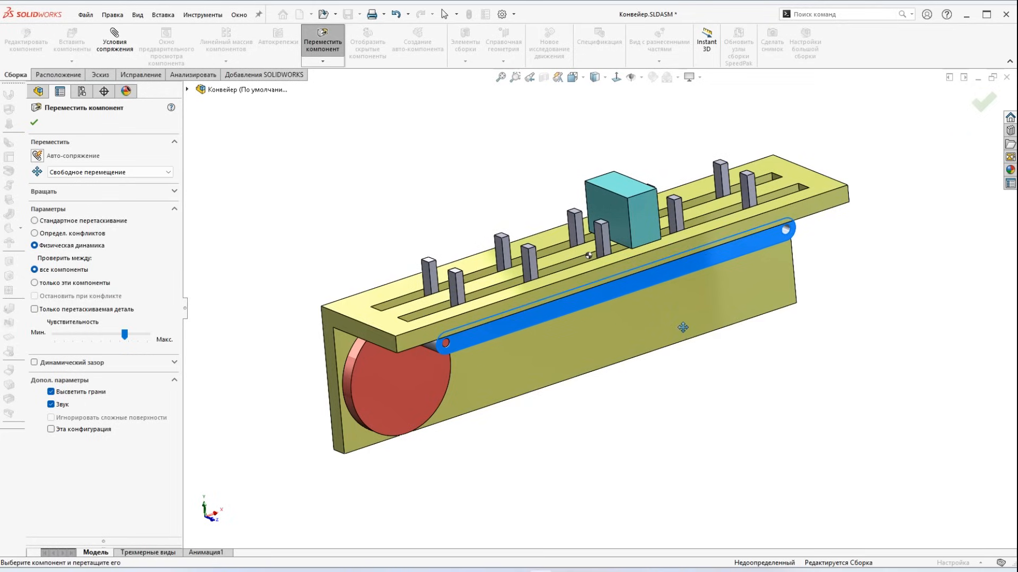
Shift the load back and forth along the slotted table by its side face so it acts on the pusher's pins.
{"action": "left_click", "coordinate": [615, 212]}
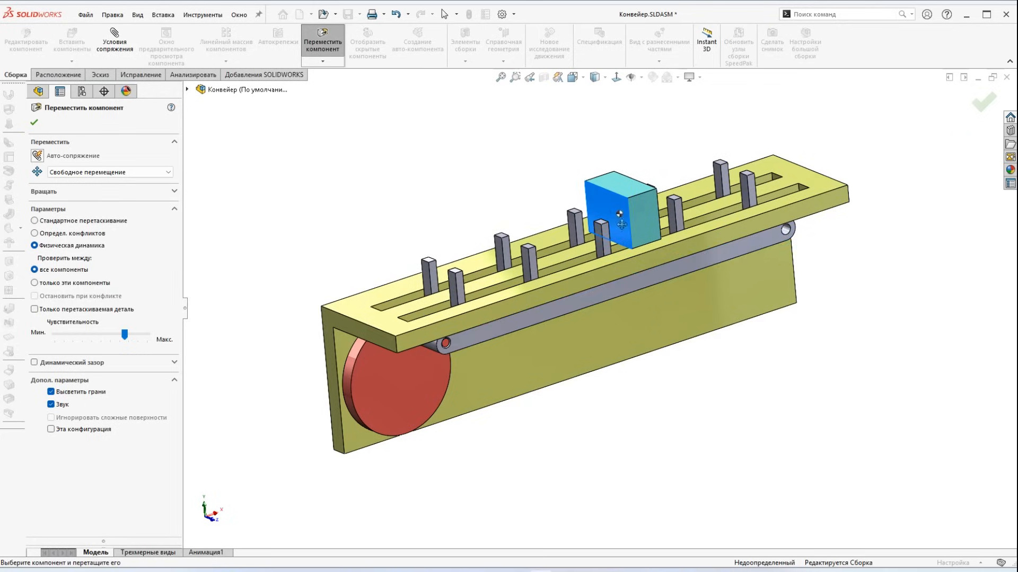
{"action": "scroll", "coordinate": [610, 228], "scroll_direction": "up", "scroll_amount": 1}
{"action": "middle_click_drag", "start_coordinate": [609, 228], "coordinate": [634, 231]}
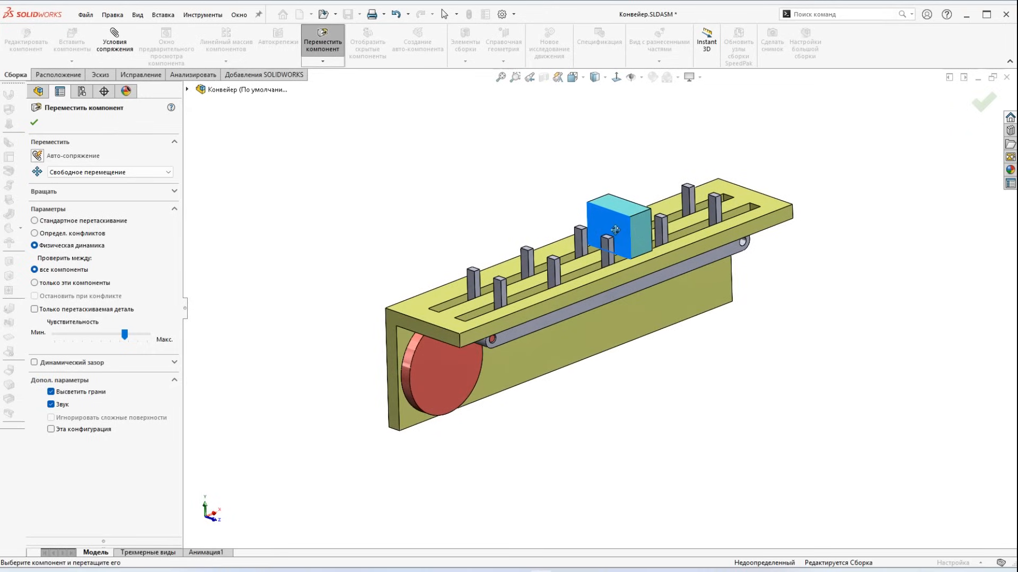
{"action": "mouse_move", "coordinate": [626, 226]}
{"action": "left_mouse_down"}
{"action": "mouse_move", "coordinate": [647, 220]}
{"action": "mouse_move", "coordinate": [607, 234]}
{"action": "mouse_move", "coordinate": [631, 235]}
{"action": "left_mouse_up"}
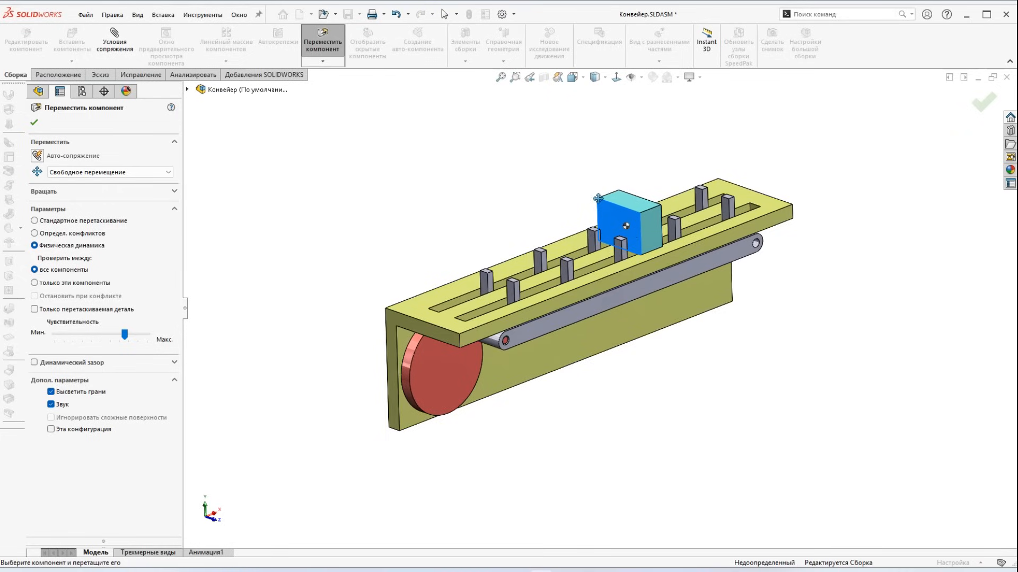
{"action": "mouse_move", "coordinate": [597, 199]}
{"action": "left_mouse_down"}
{"action": "mouse_move", "coordinate": [626, 192]}
{"action": "mouse_move", "coordinate": [570, 210]}
{"action": "mouse_move", "coordinate": [598, 196]}
{"action": "mouse_move", "coordinate": [588, 207]}
{"action": "left_mouse_up"}
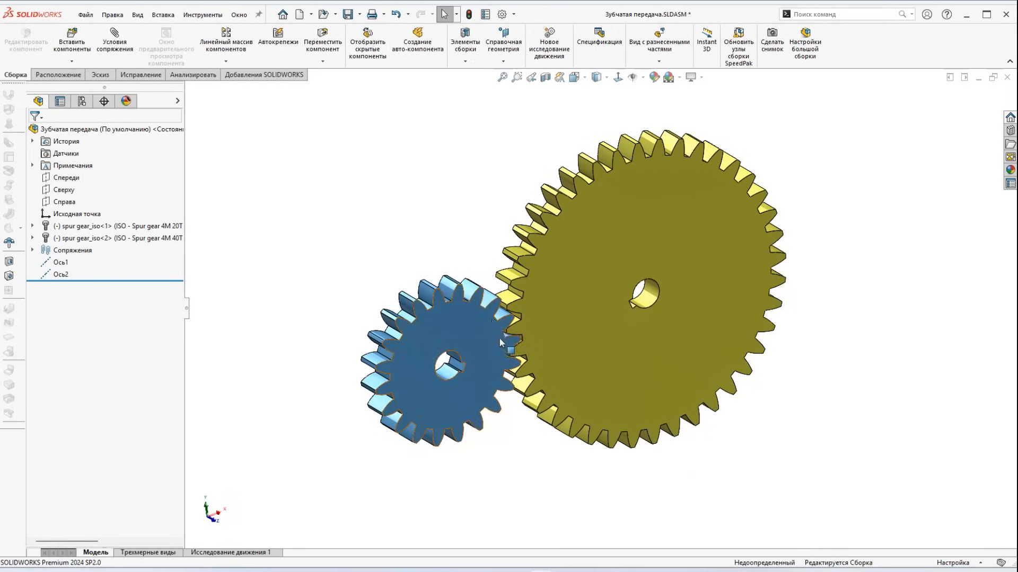
In the gear assembly Зубчатая передача, rotate the large gear and the small gear, examining their tooth mesh in the front view.
{"action": "left_click_drag", "start_coordinate": [492, 319], "coordinate": [528, 313]}
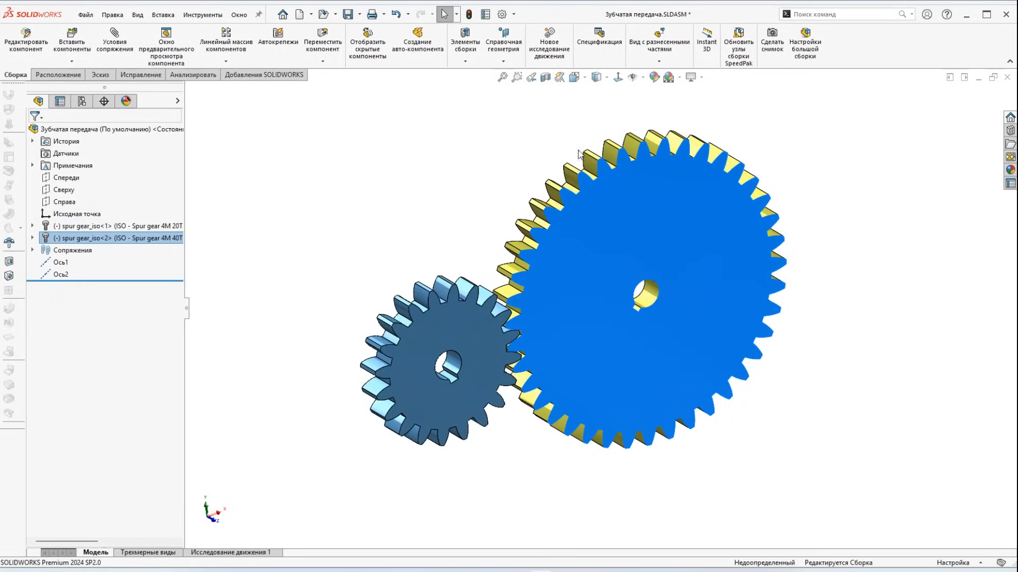
{"action": "key", "text": "ctrl+1"}
{"action": "scroll", "coordinate": [533, 307], "scroll_direction": "down", "scroll_amount": 5}
{"action": "left_click", "coordinate": [504, 144]}
{"action": "scroll", "coordinate": [503, 144], "scroll_direction": "down", "scroll_amount": 2}
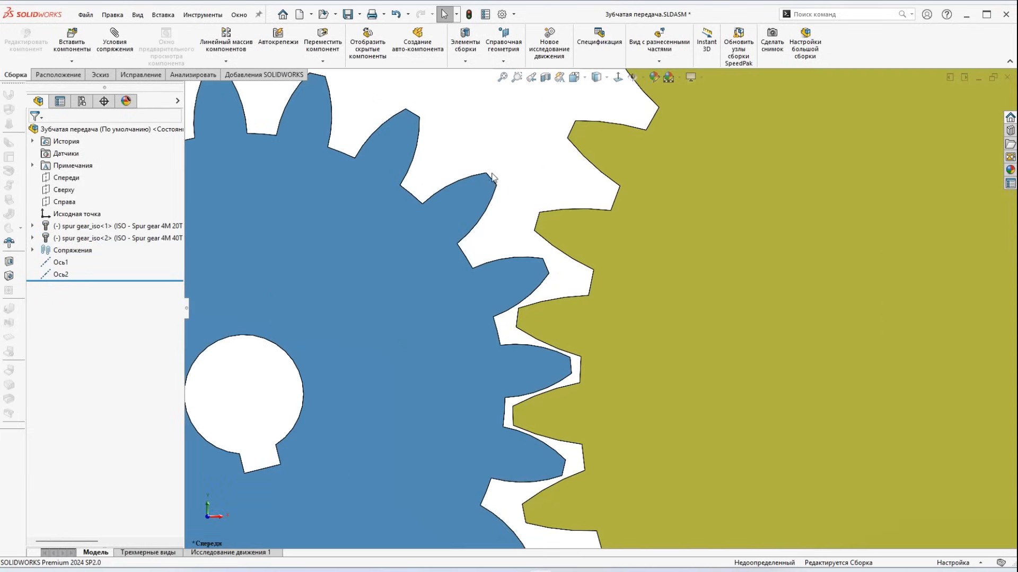
{"action": "left_click_drag", "start_coordinate": [440, 269], "coordinate": [379, 404]}
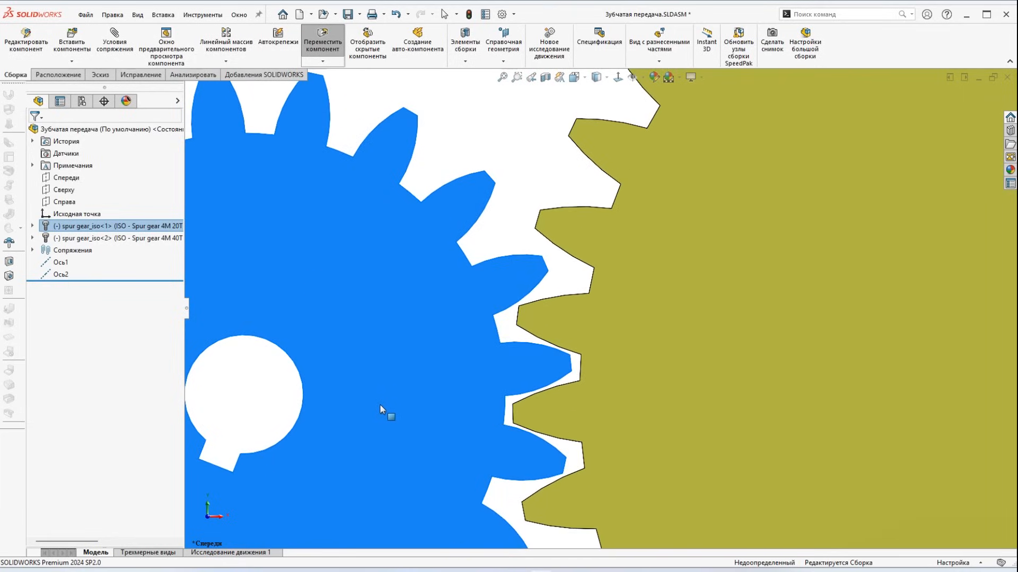
{"action": "key", "text": "Escape"}
{"action": "left_click", "coordinate": [526, 231]}
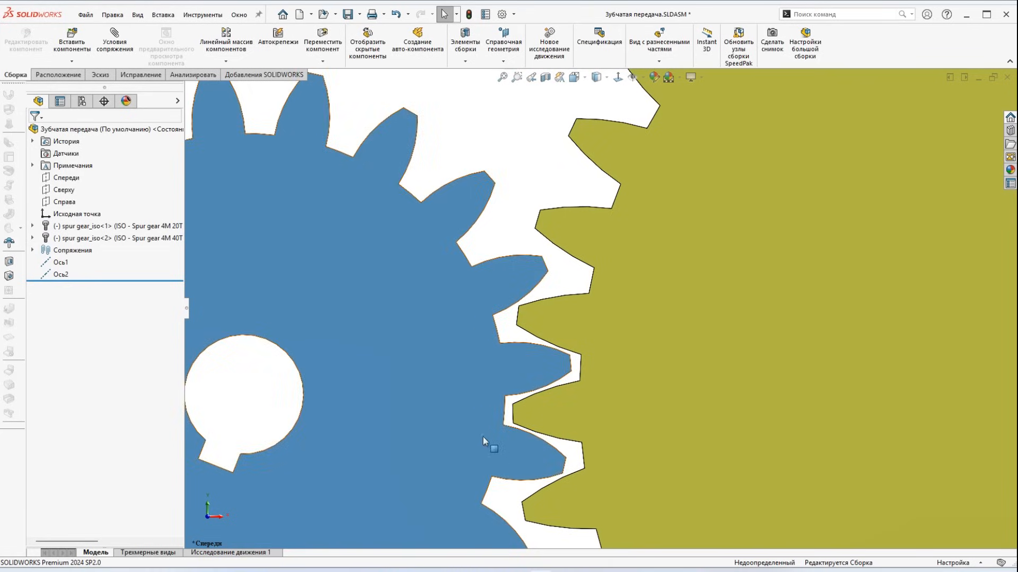
Search the commands for "физич".
{"action": "scroll", "coordinate": [483, 437], "scroll_direction": "up", "scroll_amount": 8}
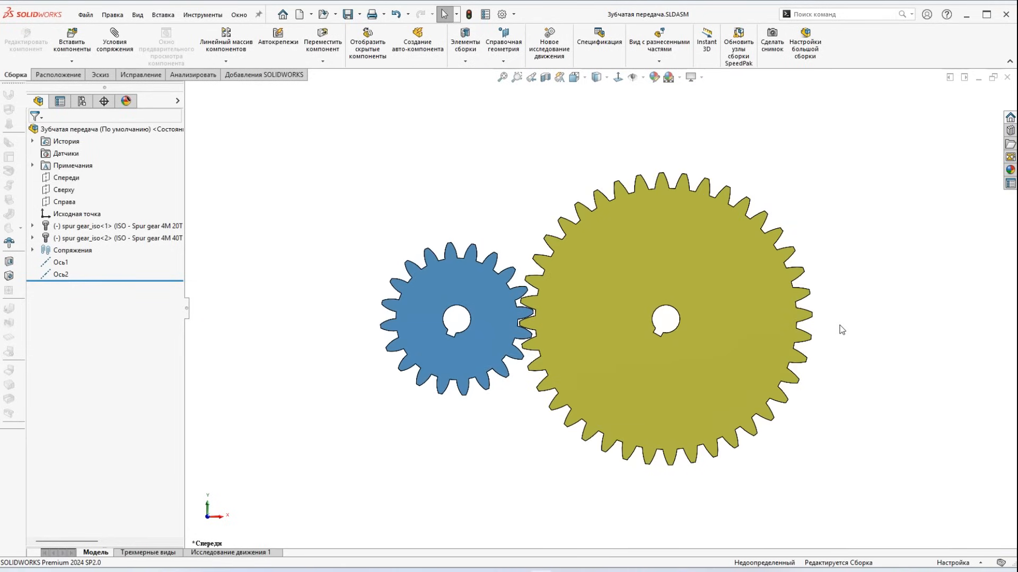
{"action": "left_click", "coordinate": [163, 14]}
{"action": "left_click", "coordinate": [811, 15]}
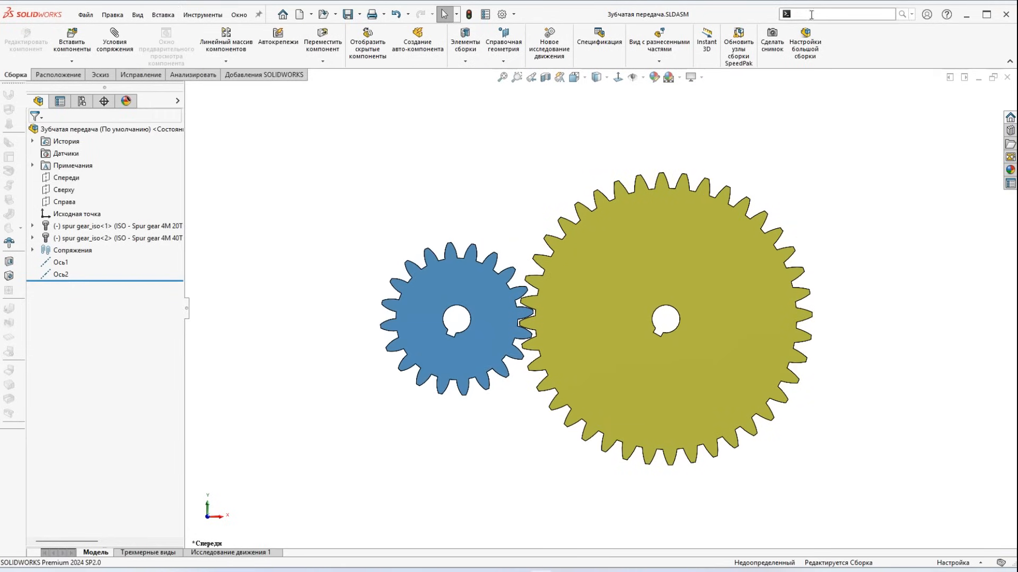
{"action": "type", "text": "физич"}
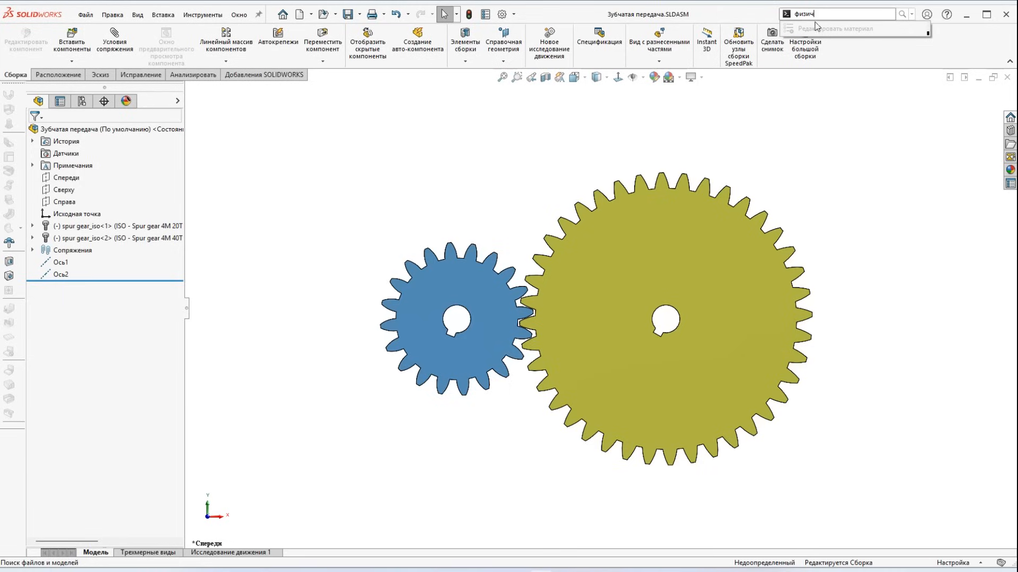
{"action": "left_click", "coordinate": [866, 165]}
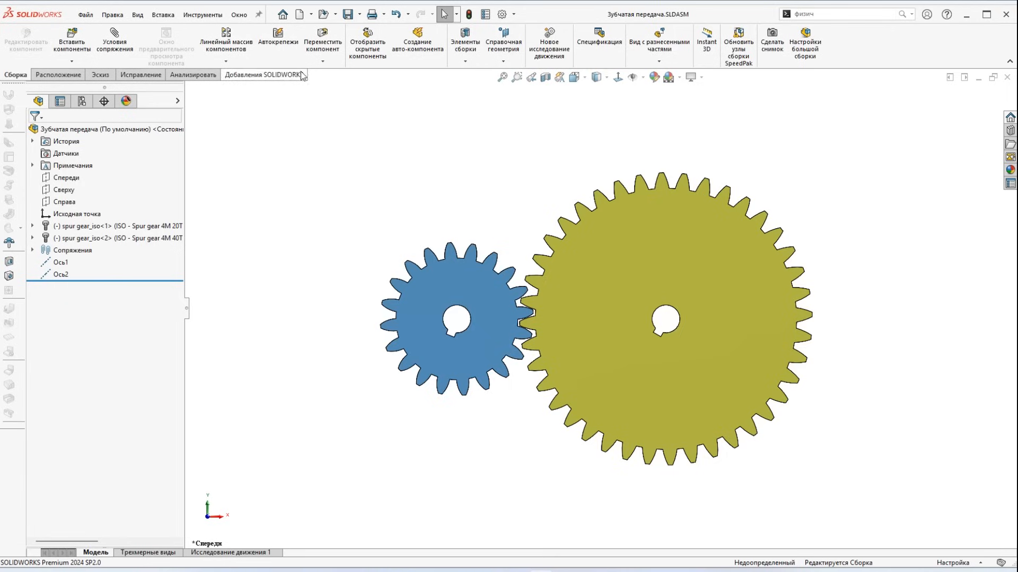
Rotate the small gear with Move Component in Physical Dynamics mode, checking between all components, and finish the command.
{"action": "left_click", "coordinate": [323, 61]}
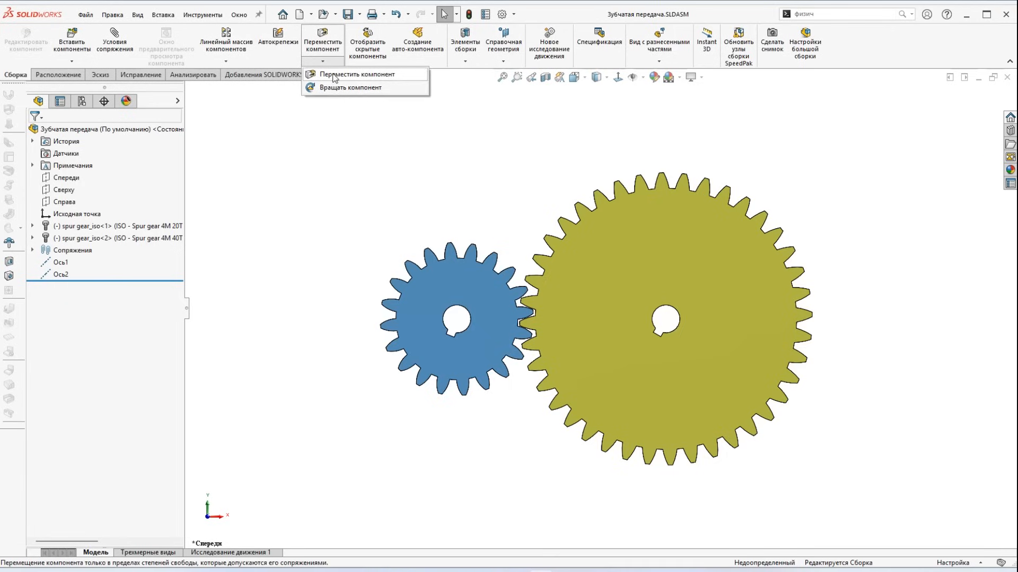
{"action": "left_click", "coordinate": [332, 74]}
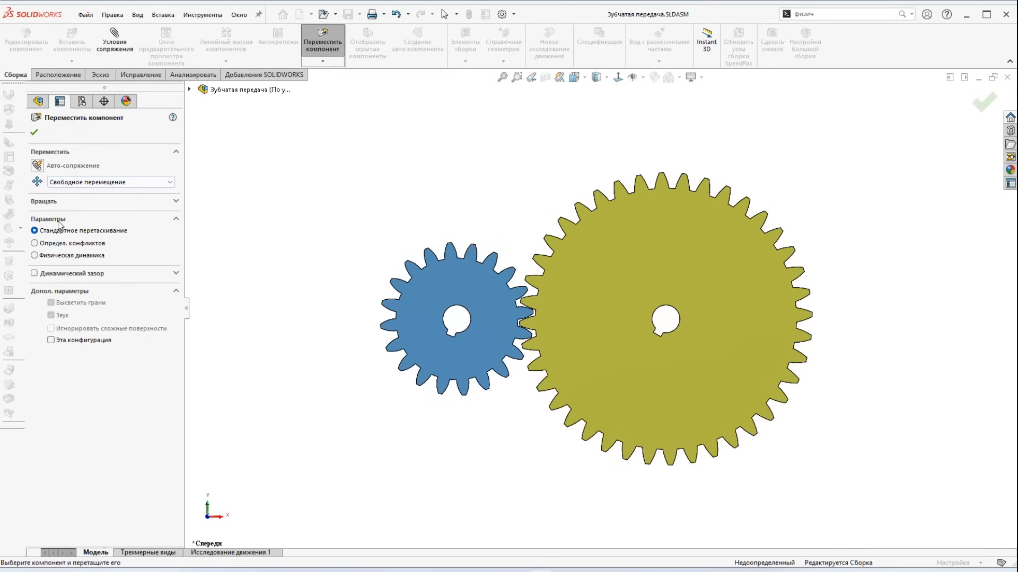
{"action": "left_click", "coordinate": [35, 256]}
{"action": "scroll", "coordinate": [590, 329], "scroll_direction": "down", "scroll_amount": 5}
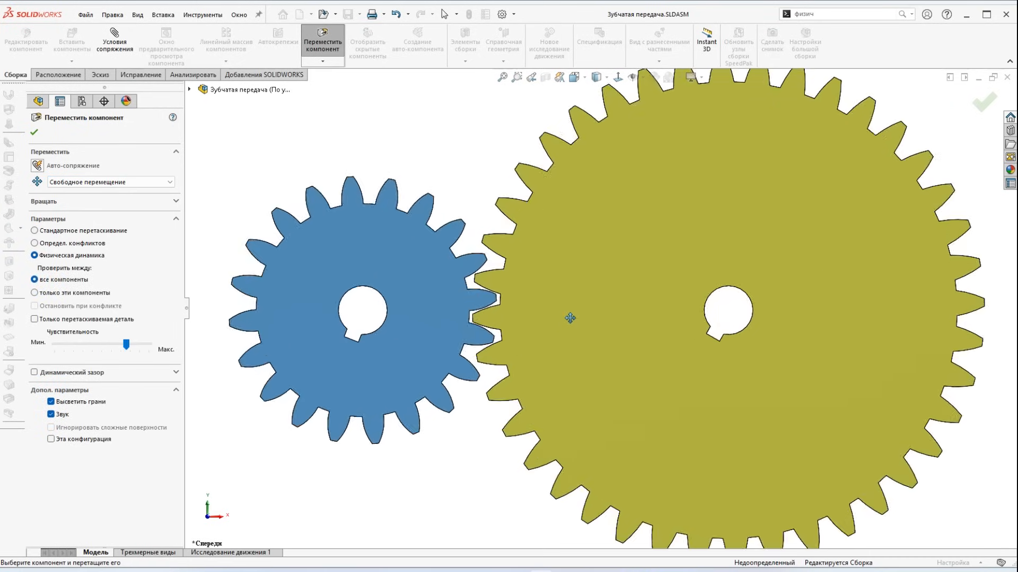
{"action": "mouse_move", "coordinate": [398, 284]}
{"action": "left_mouse_down"}
{"action": "mouse_move", "coordinate": [409, 279]}
{"action": "mouse_move", "coordinate": [393, 353]}
{"action": "mouse_move", "coordinate": [388, 316]}
{"action": "left_mouse_up"}
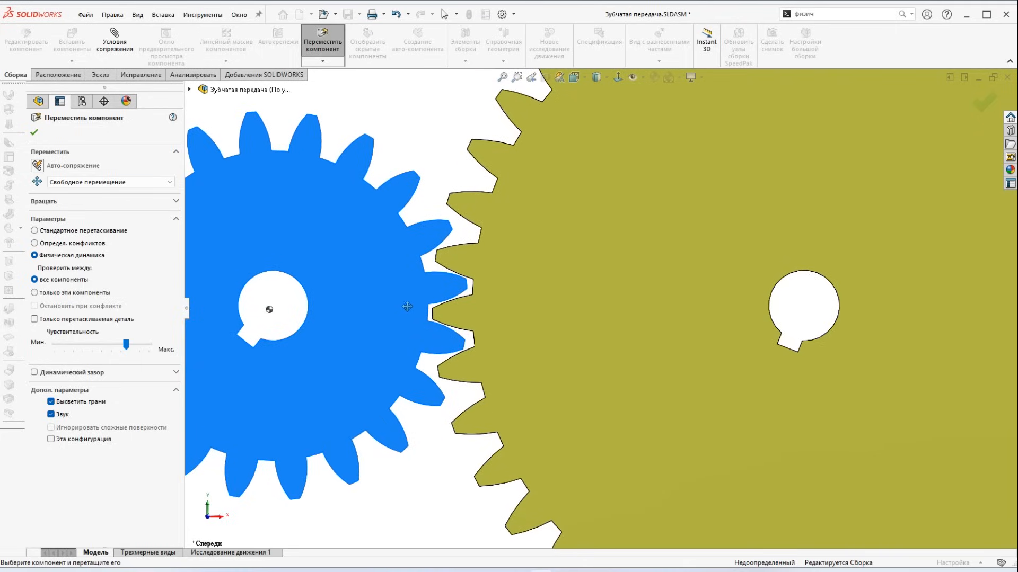
{"action": "left_click", "coordinate": [41, 136]}
Suppress the GearMate1 mate between the two gears, found among the small gear's mates.
{"action": "left_click", "coordinate": [32, 226]}
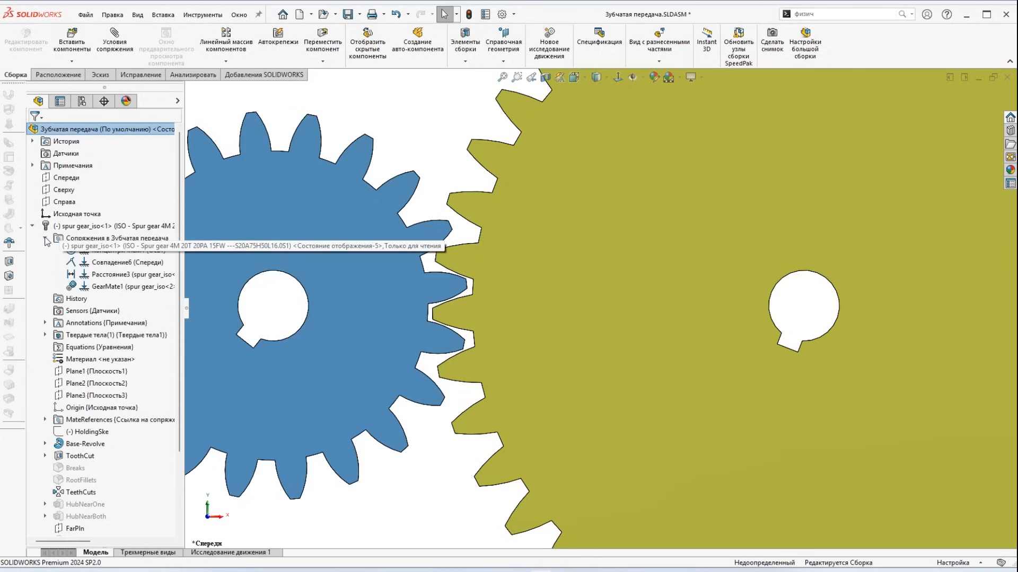
{"action": "left_click", "coordinate": [98, 288]}
{"action": "left_click", "coordinate": [126, 257]}
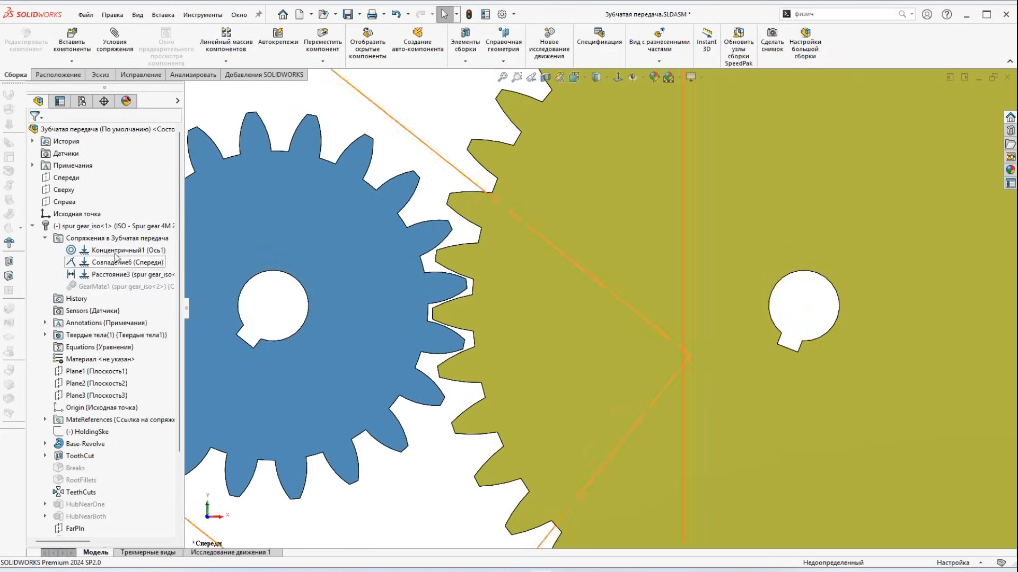
{"action": "left_click", "coordinate": [32, 226]}
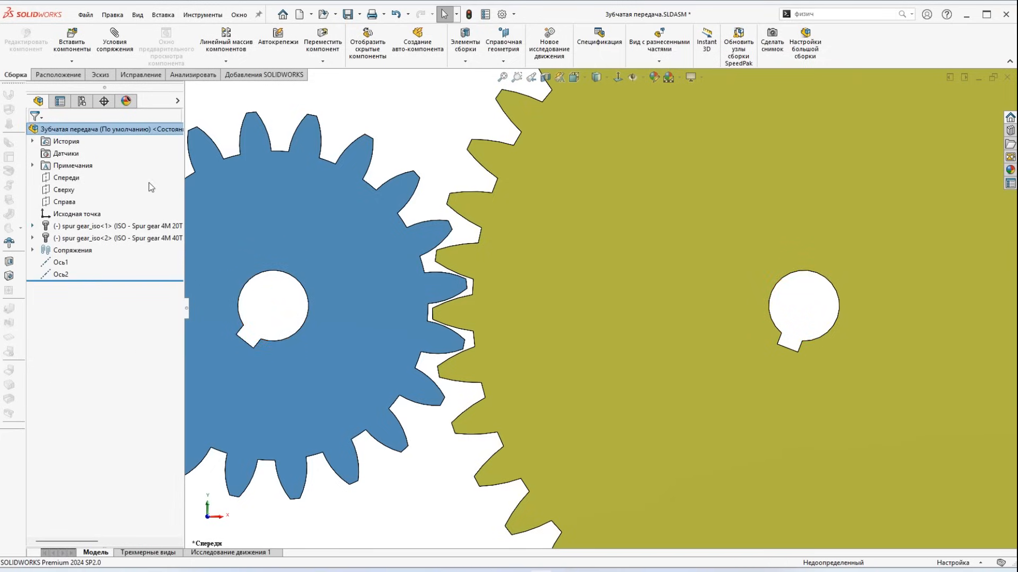
Rotate the small gear into the large gear's teeth with standard dragging, and try moving it in Physical Dynamics mode.
{"action": "left_click", "coordinate": [323, 49]}
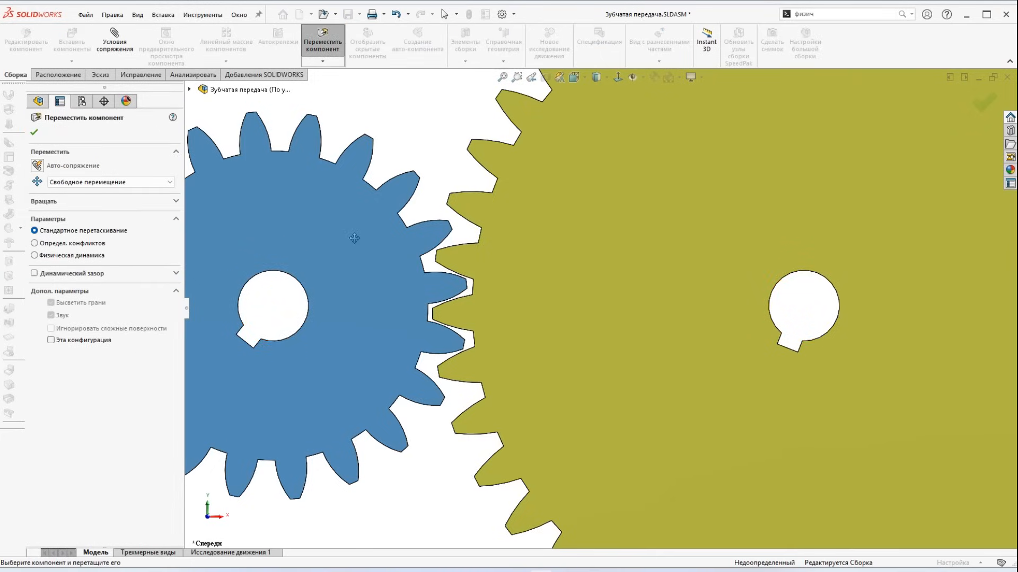
{"action": "left_click_drag", "start_coordinate": [354, 238], "coordinate": [364, 293]}
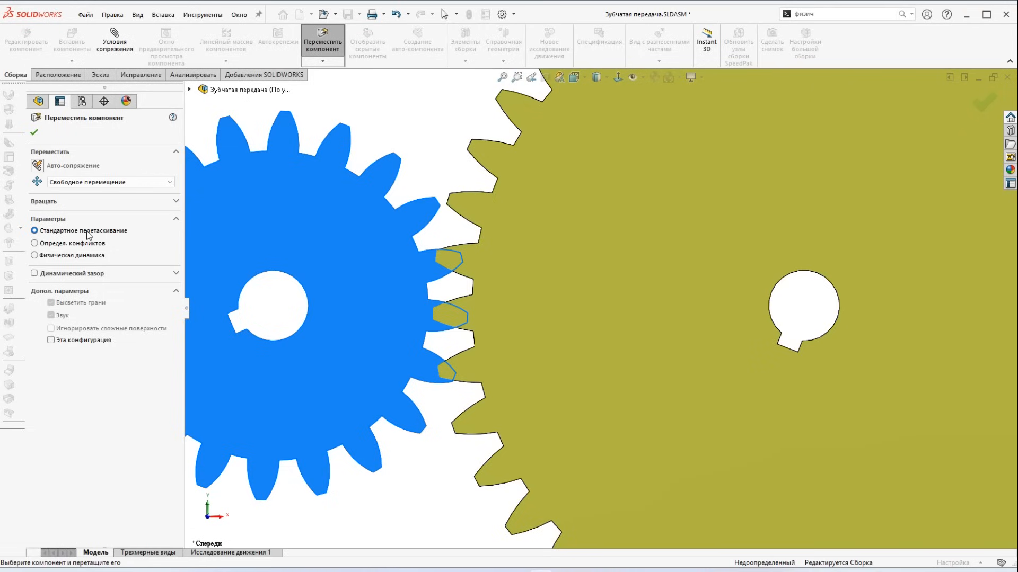
{"action": "left_click", "coordinate": [35, 256]}
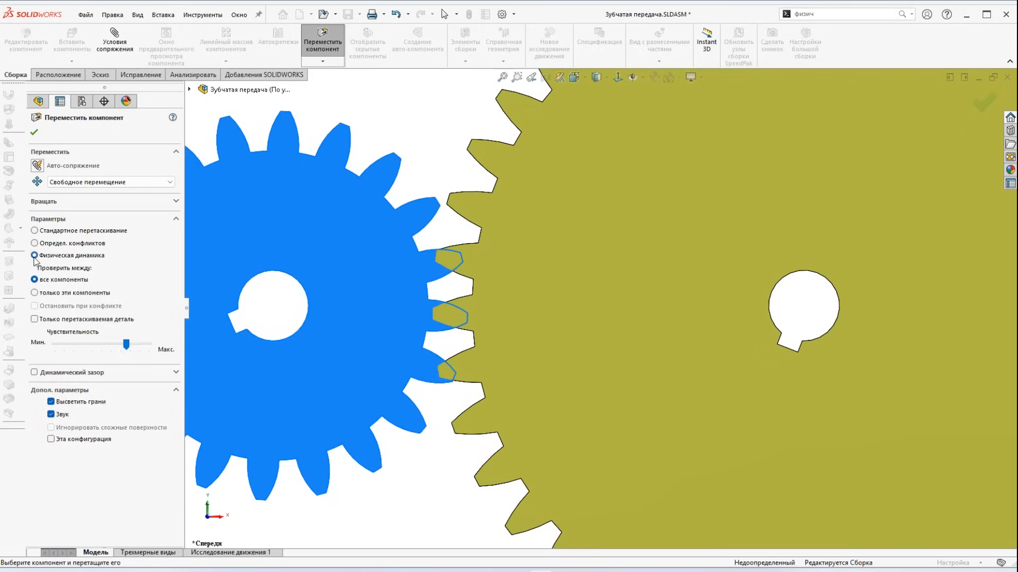
{"action": "left_click", "coordinate": [392, 258]}
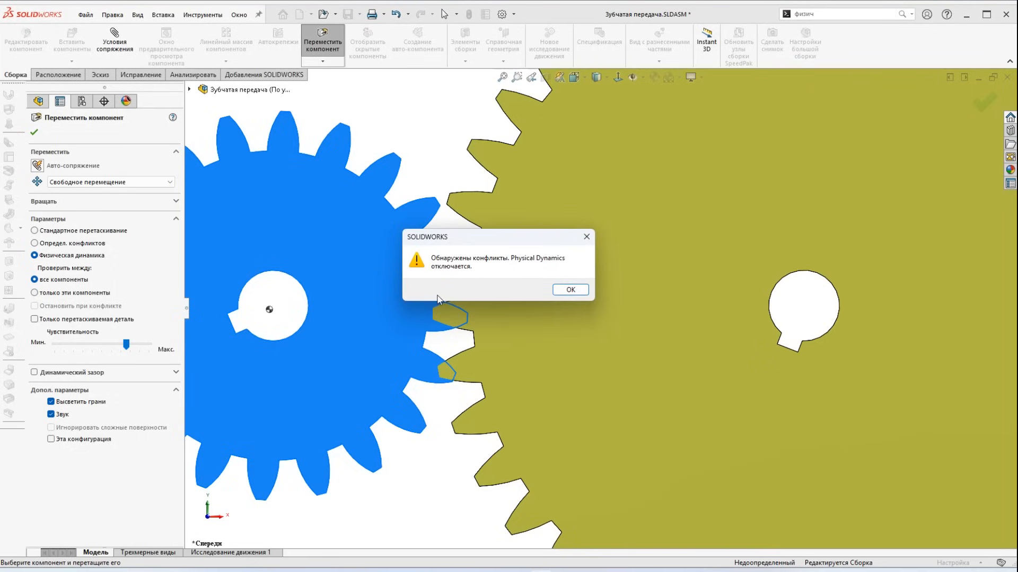
{"action": "left_click", "coordinate": [570, 290]}
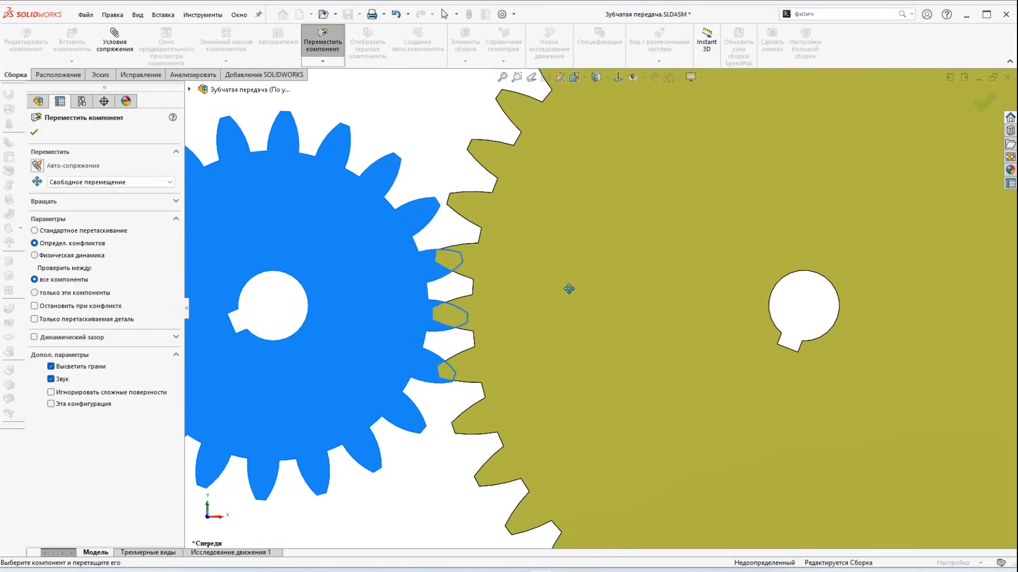
Rotate the small gear in collision detection mode until its teeth sit in the large gear's gaps without overlapping.
{"action": "scroll", "coordinate": [563, 290], "scroll_direction": "up", "scroll_amount": 2}
{"action": "middle_click_drag", "start_coordinate": [563, 290], "coordinate": [568, 309]}
{"action": "scroll", "coordinate": [506, 283], "scroll_direction": "down", "scroll_amount": 1}
{"action": "left_click_drag", "start_coordinate": [495, 286], "coordinate": [451, 282]}
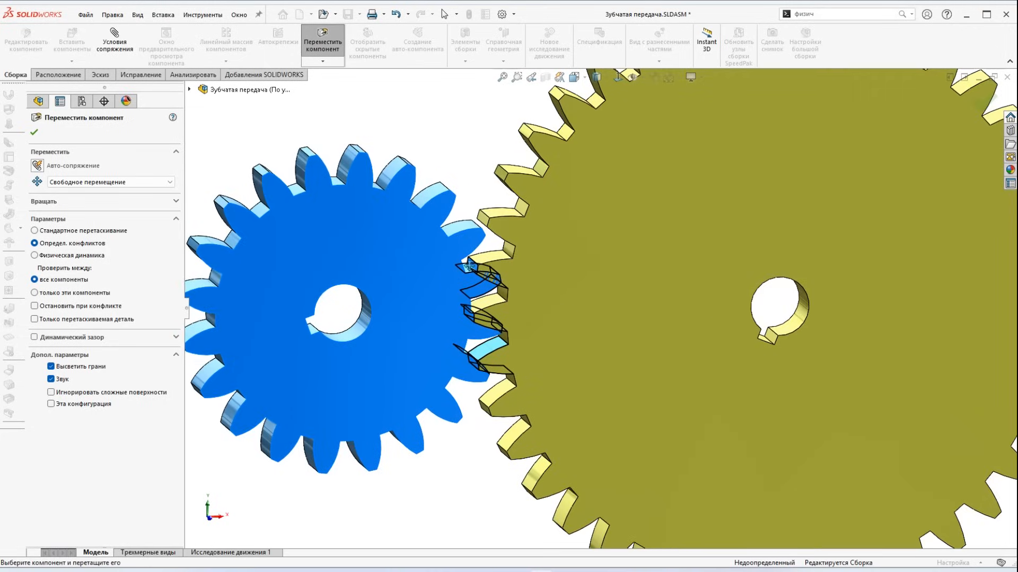
{"action": "key", "text": "ctrl+1"}
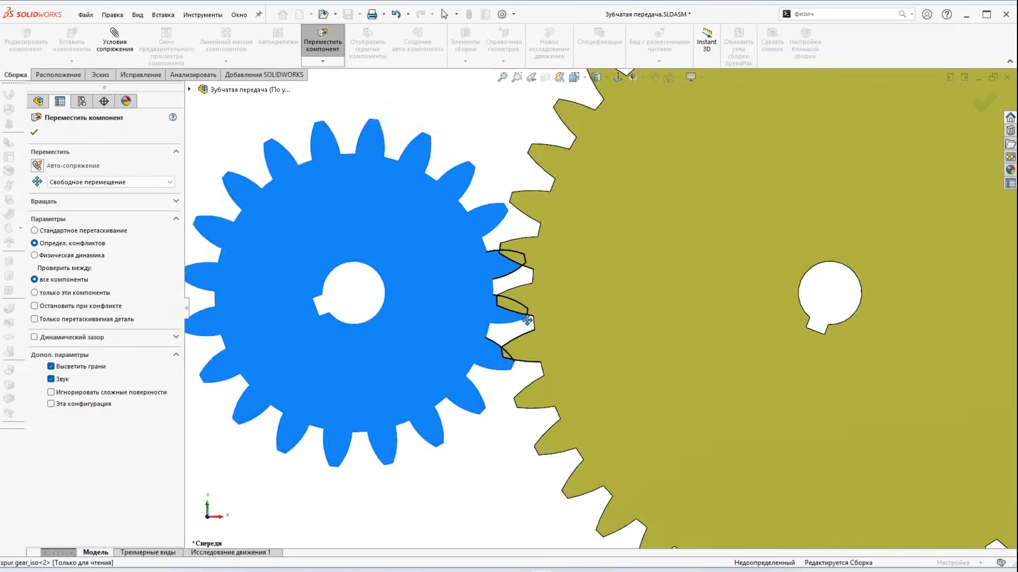
{"action": "scroll", "coordinate": [542, 315], "scroll_direction": "down", "scroll_amount": 2}
{"action": "left_click_drag", "start_coordinate": [496, 239], "coordinate": [497, 256]}
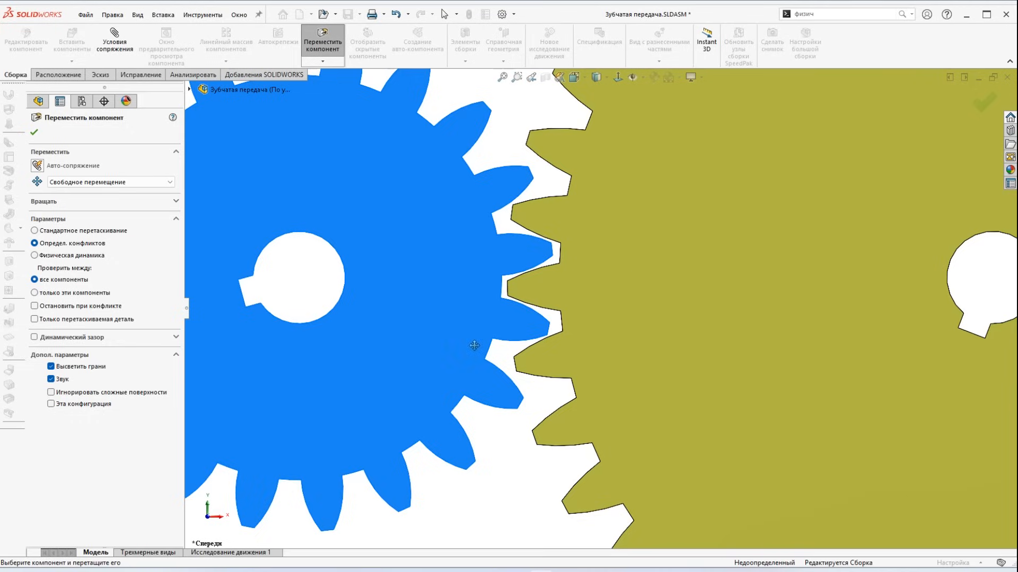
Switch Move Component to Physical Dynamics and rotate the small gear so its teeth drive the large gear through contact.
{"action": "left_click", "coordinate": [34, 256]}
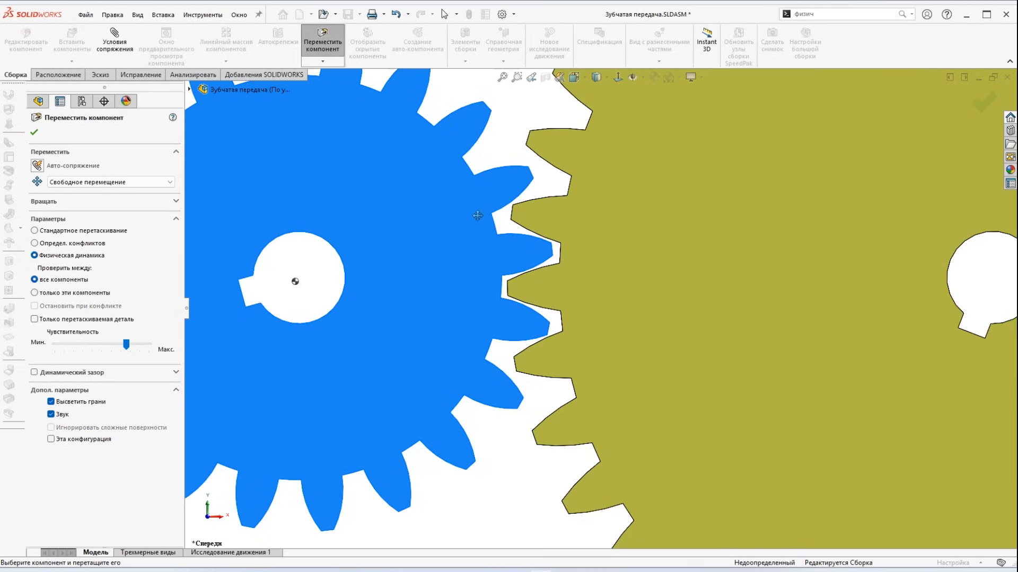
{"action": "left_click_drag", "start_coordinate": [477, 218], "coordinate": [465, 266]}
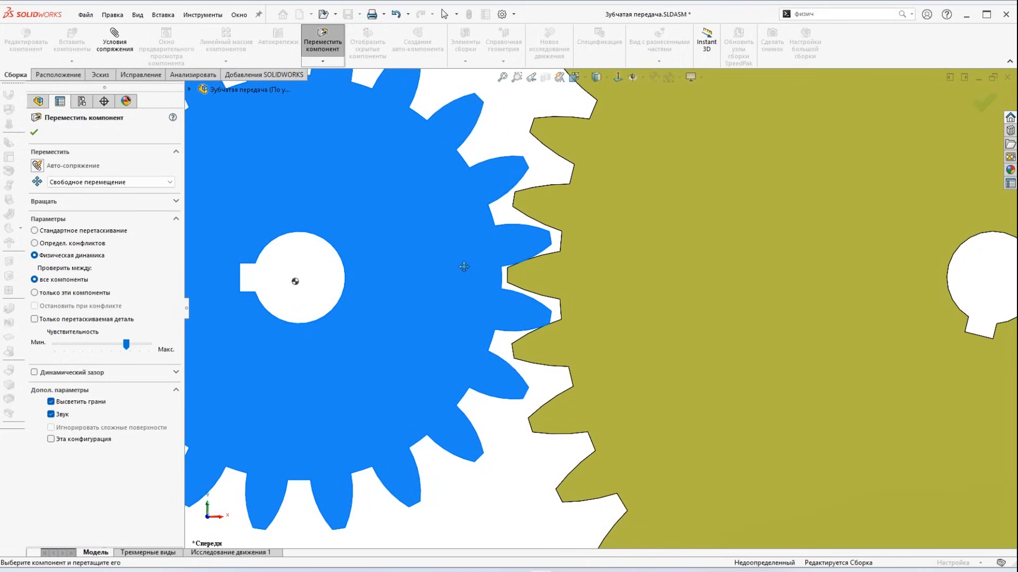
{"action": "key", "text": "f"}
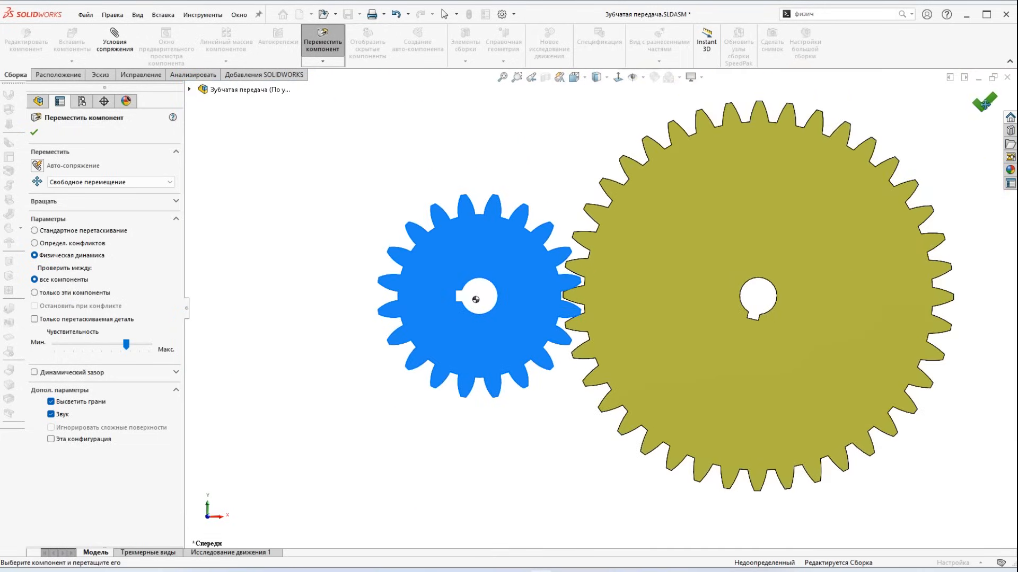
Finish moving the components and unsuppress the GearMate1 mate found among the small gear's mates.
{"action": "left_click", "coordinate": [984, 103]}
{"action": "left_click", "coordinate": [32, 226]}
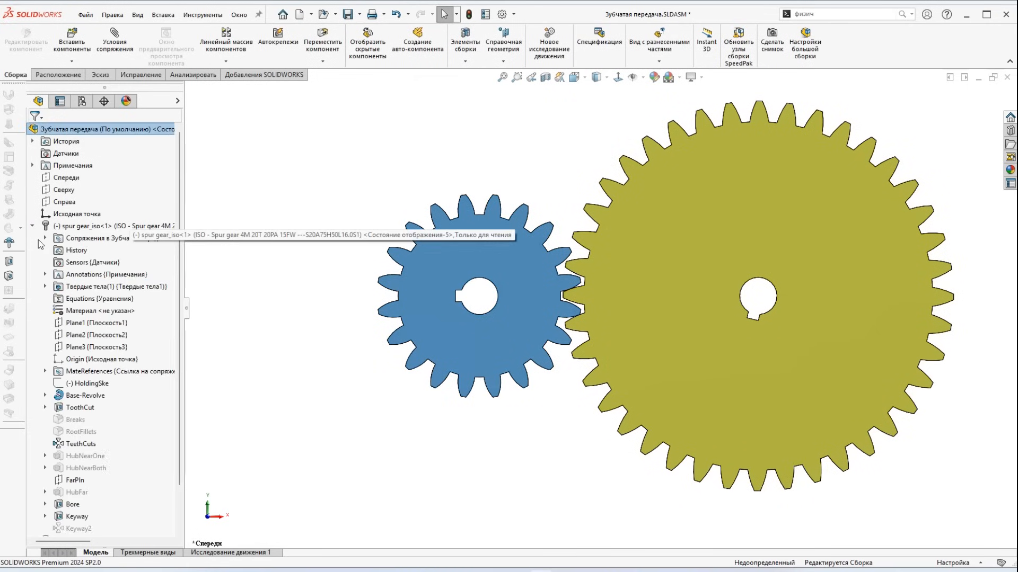
{"action": "left_click", "coordinate": [45, 238]}
{"action": "right_click", "coordinate": [86, 287]}
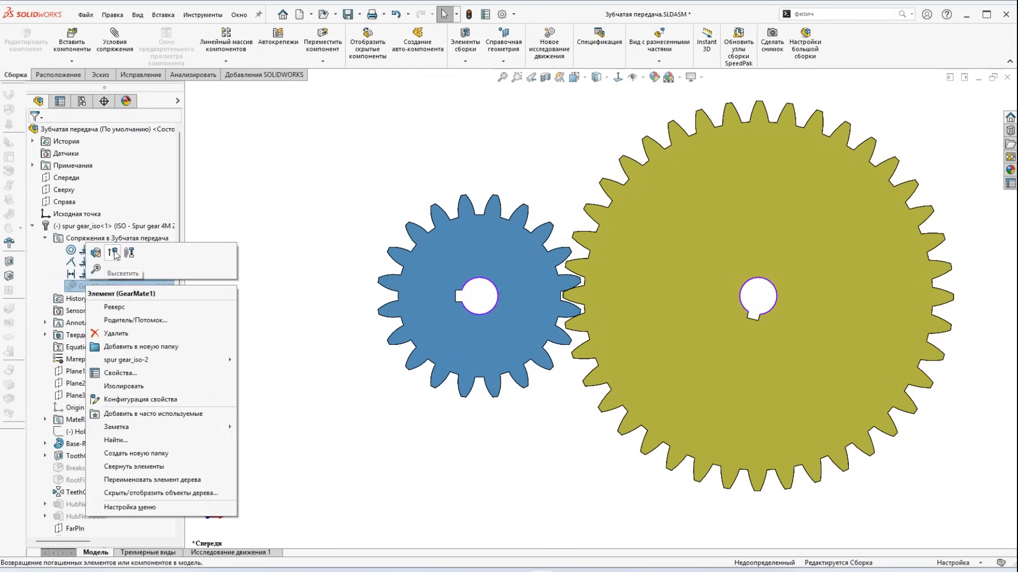
{"action": "left_click", "coordinate": [113, 254]}
{"action": "left_click", "coordinate": [32, 226]}
Rotate the small gear by standard dragging to test the restored gear mate with the large gear.
{"action": "scroll", "coordinate": [618, 300], "scroll_direction": "down", "scroll_amount": 6}
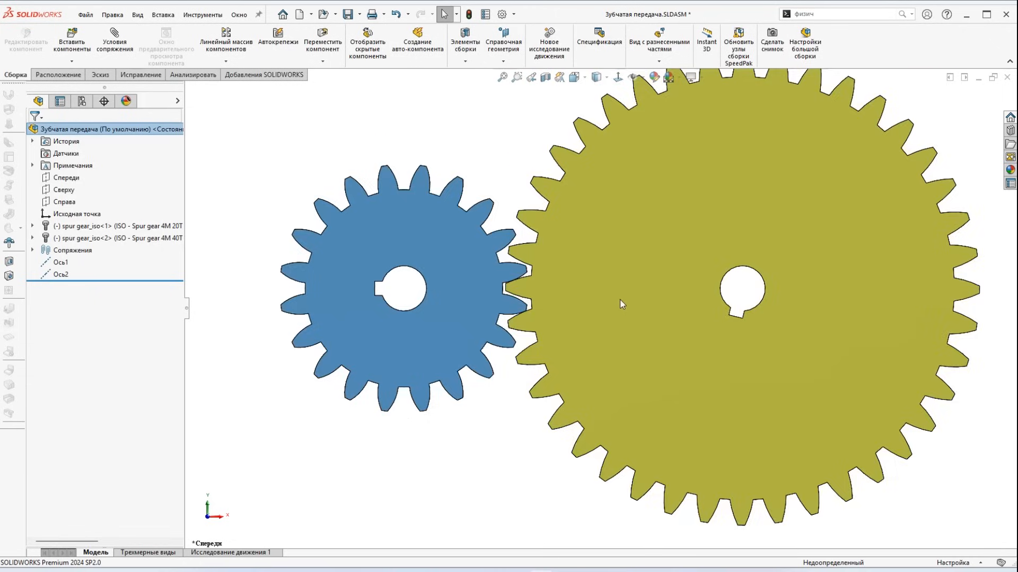
{"action": "left_click_drag", "start_coordinate": [430, 243], "coordinate": [427, 332]}
{"action": "left_click_drag", "start_coordinate": [424, 358], "coordinate": [366, 255]}
{"action": "key", "text": "Escape"}
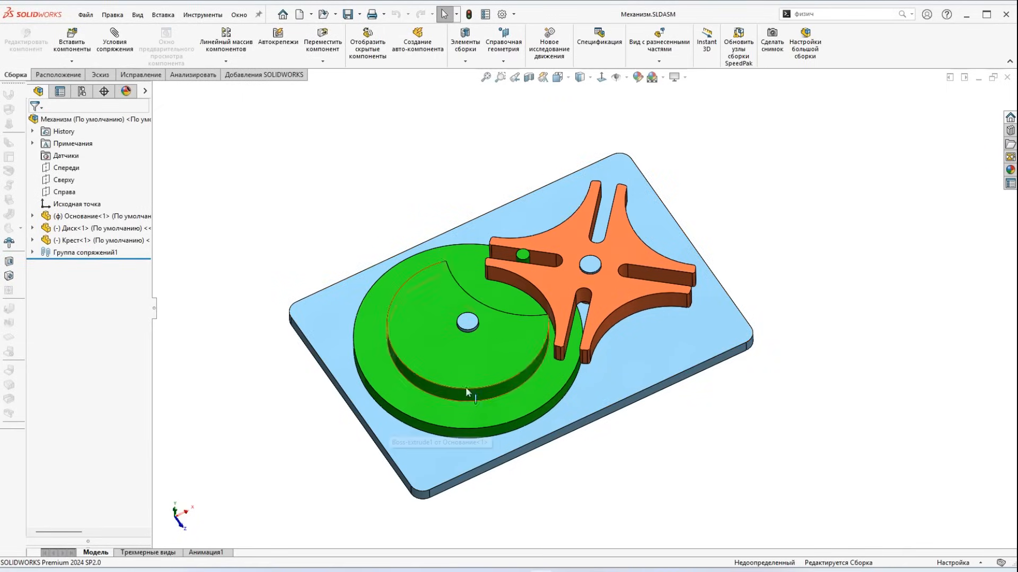
In the Механизм.SLDASM assembly, rotate the green disk and the orange cross by free dragging, without contact checking.
{"action": "left_click_drag", "start_coordinate": [525, 347], "coordinate": [549, 312]}
{"action": "left_click_drag", "start_coordinate": [624, 299], "coordinate": [641, 239]}
{"action": "key", "text": "Escape"}
{"action": "key", "text": "Escape"}
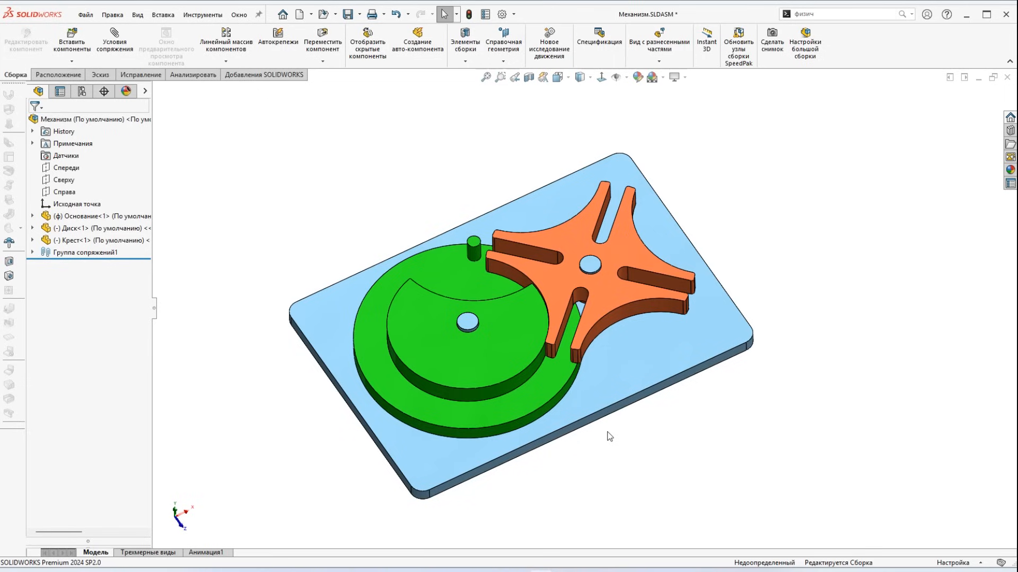
Start Move Component in Physical Dynamics mode, limit checking to Диск-1 and Крест-1, and resume dragging.
{"action": "left_click", "coordinate": [322, 40]}
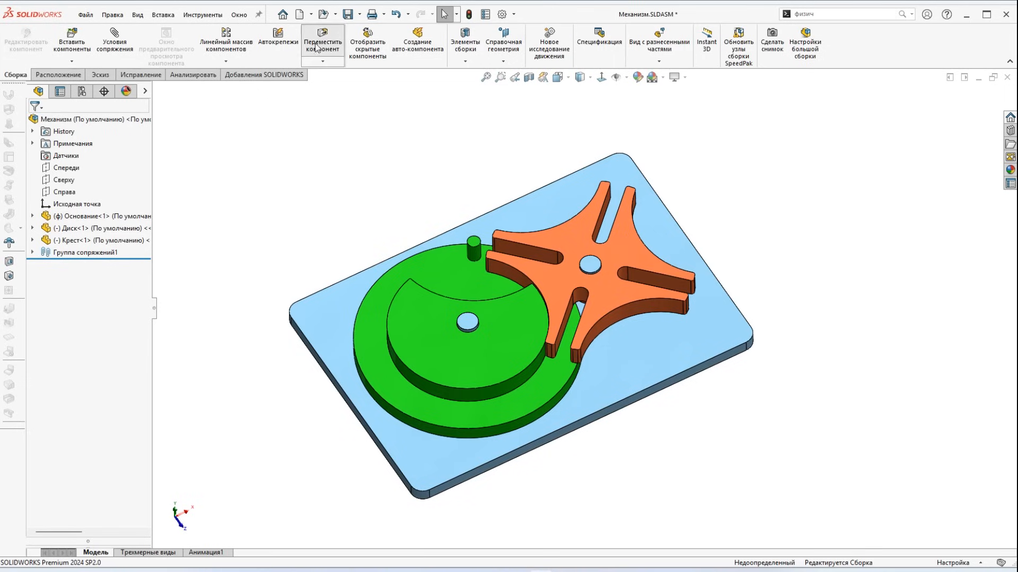
{"action": "left_click", "coordinate": [35, 245]}
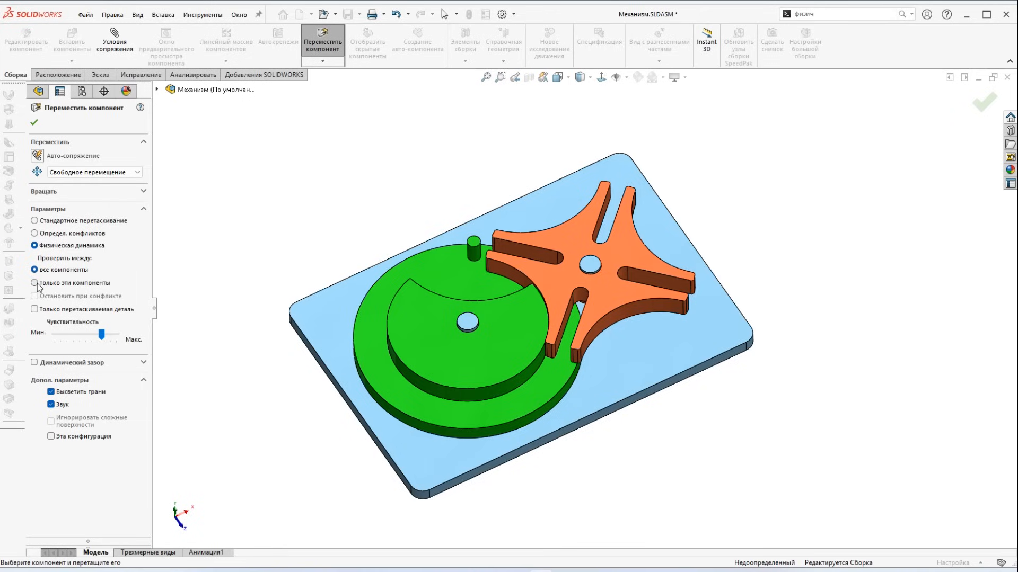
{"action": "left_click", "coordinate": [35, 283]}
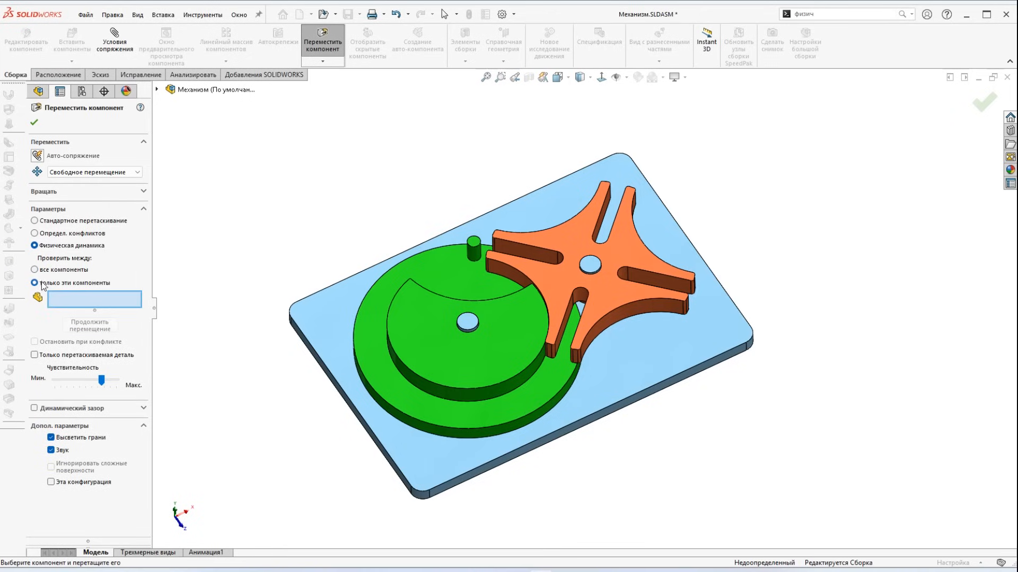
{"action": "left_click", "coordinate": [511, 316]}
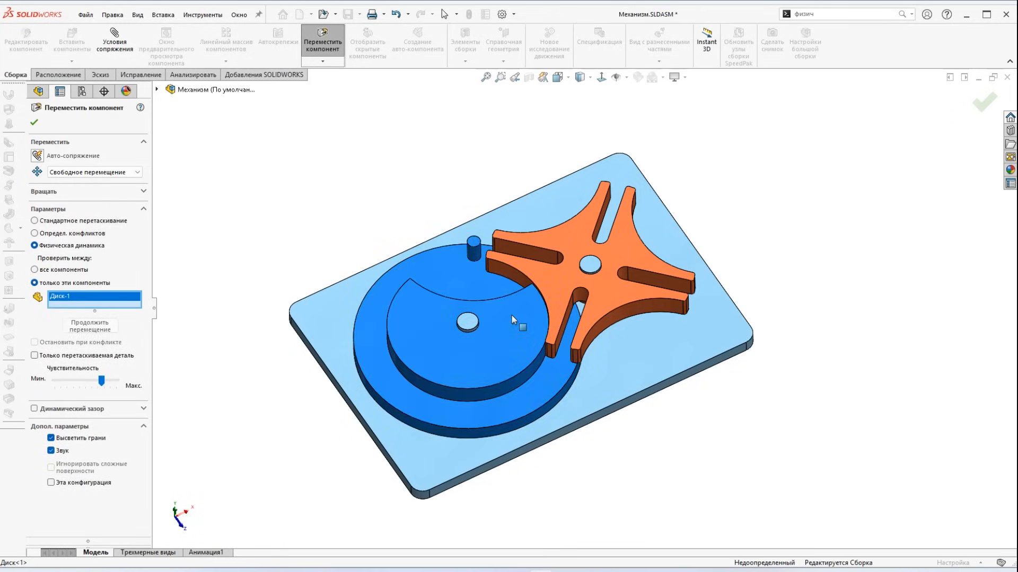
{"action": "left_click", "coordinate": [555, 283]}
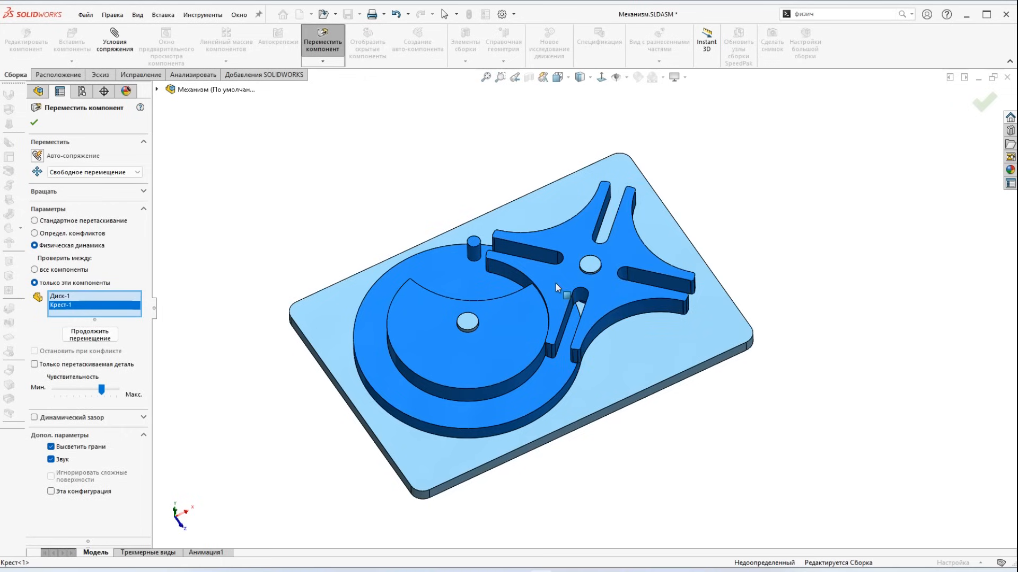
{"action": "left_click", "coordinate": [89, 336]}
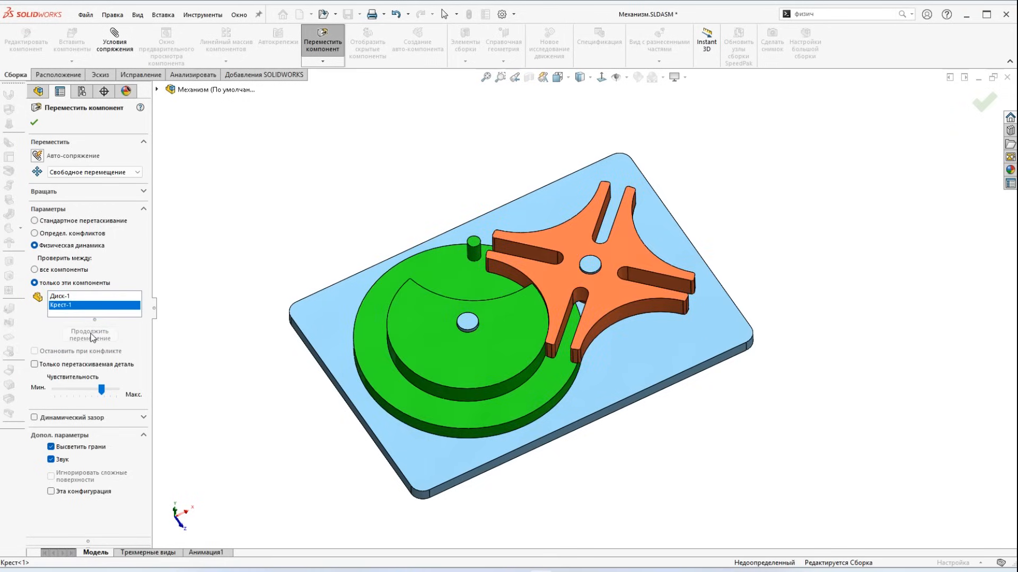
Toggle the dragged-part-only option on and off, raise the sensitivity to near maximum, and rotate the disk against the cross.
{"action": "left_click", "coordinate": [35, 364]}
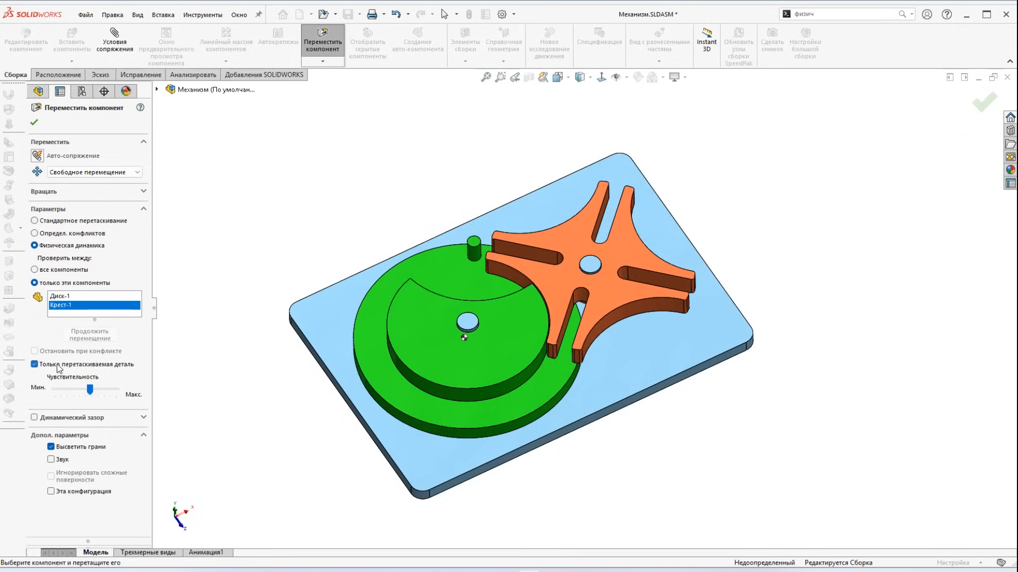
{"action": "left_click", "coordinate": [34, 364]}
{"action": "left_click_drag", "start_coordinate": [90, 389], "coordinate": [126, 395]}
{"action": "left_click", "coordinate": [565, 367]}
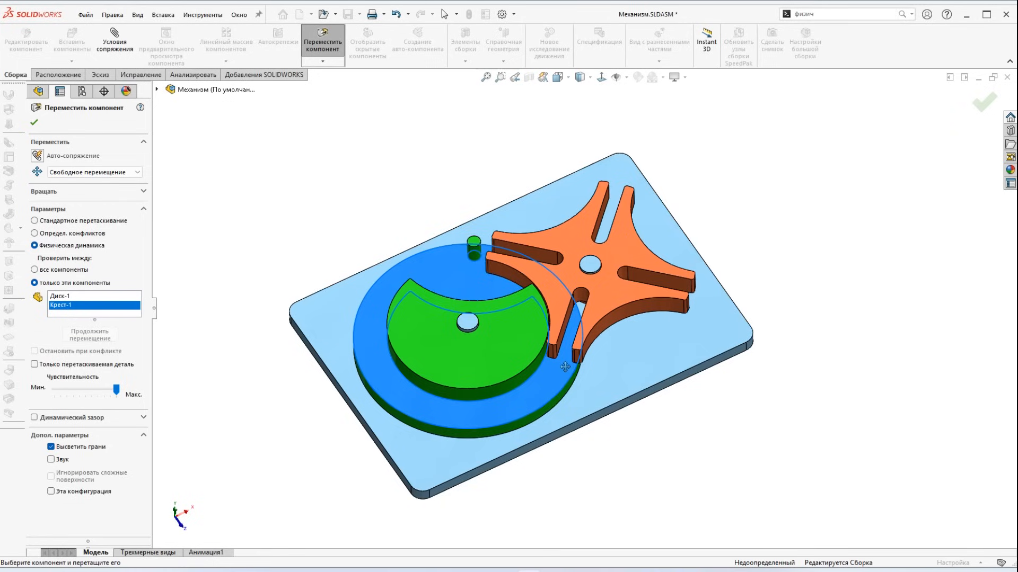
{"action": "left_click_drag", "start_coordinate": [565, 366], "coordinate": [424, 392]}
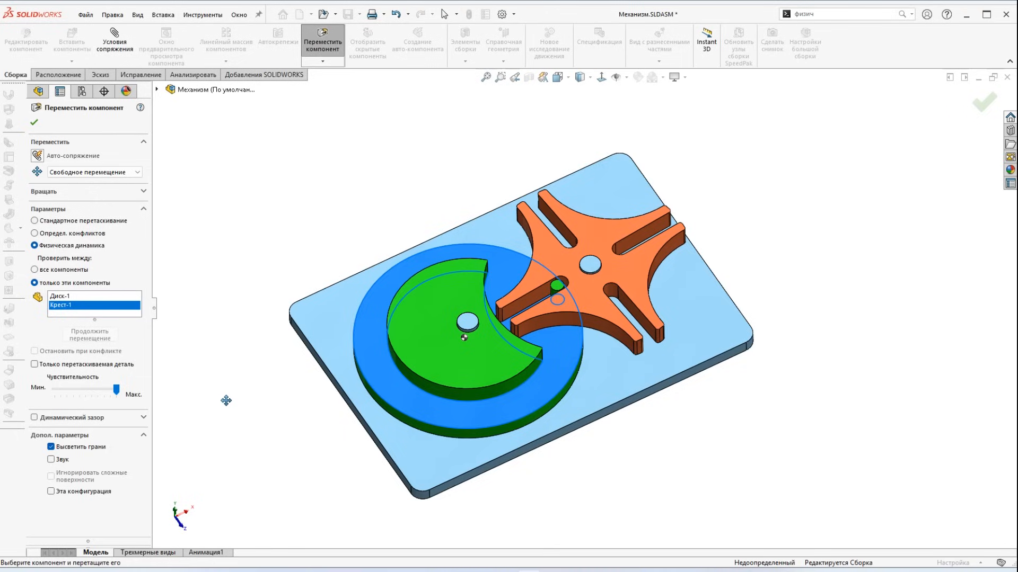
Rotate the disk at reduced sensitivity, raise the sensitivity to a medium level, and rotate the disk again.
{"action": "left_click_drag", "start_coordinate": [116, 390], "coordinate": [88, 389]}
{"action": "left_click_drag", "start_coordinate": [518, 412], "coordinate": [265, 380]}
{"action": "left_click_drag", "start_coordinate": [54, 389], "coordinate": [93, 390]}
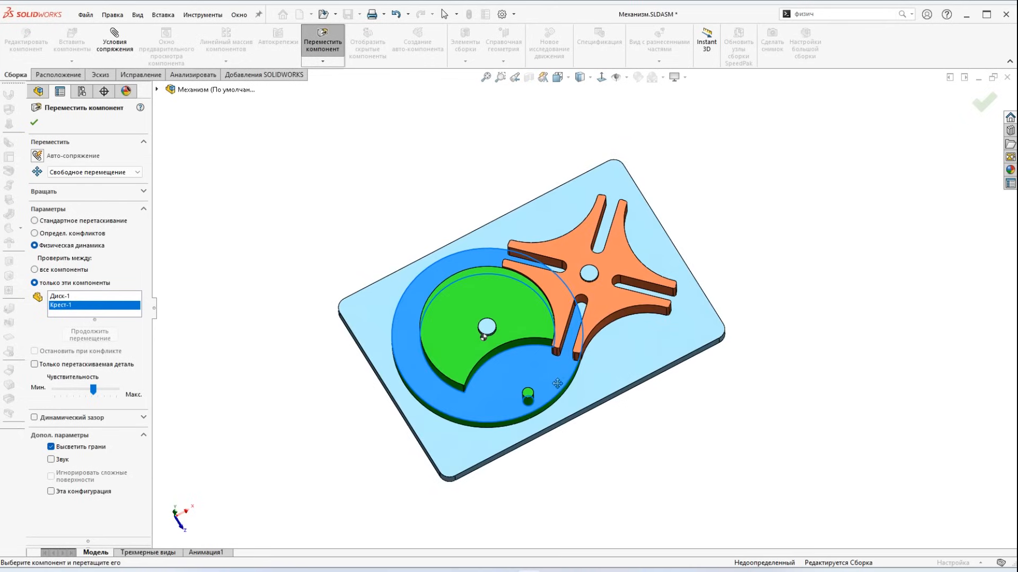
{"action": "left_click_drag", "start_coordinate": [557, 383], "coordinate": [432, 340]}
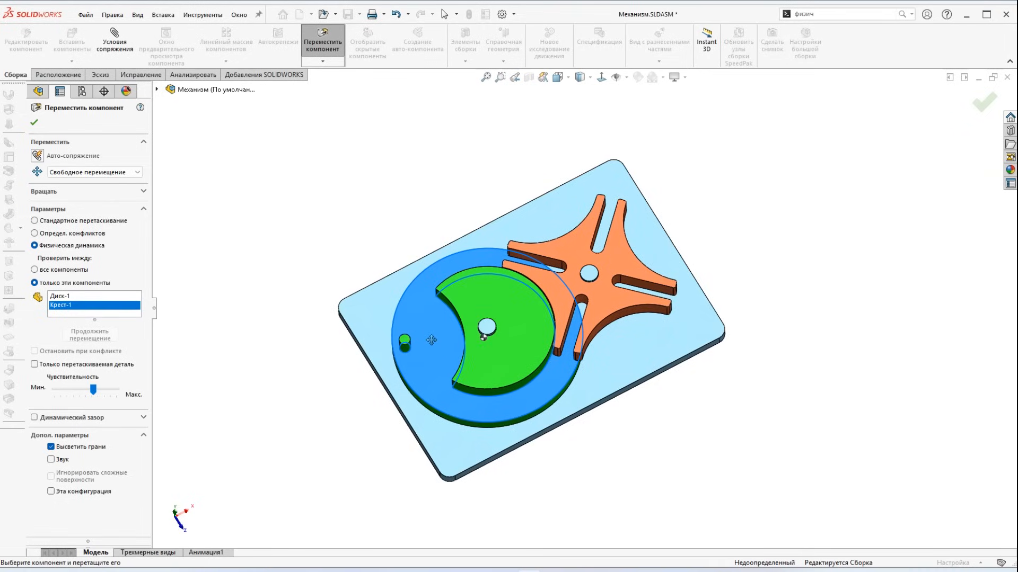
Rotate the disk so its pin passes through the cross's slot while inspecting the contact up close, and finish Move Component.
{"action": "scroll", "coordinate": [567, 329], "scroll_direction": "down", "scroll_amount": 5}
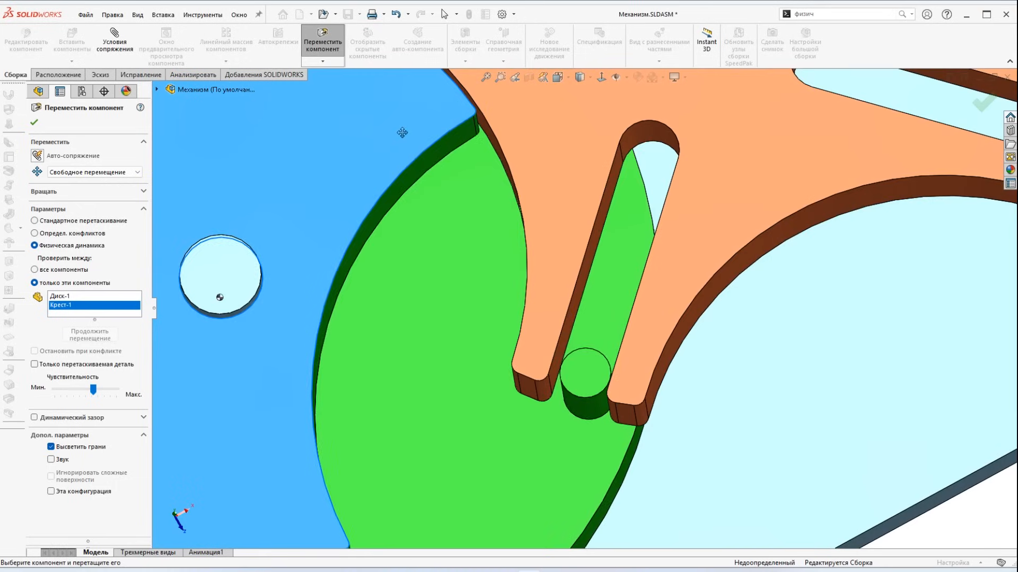
{"action": "left_click_drag", "start_coordinate": [403, 132], "coordinate": [304, 149]}
{"action": "middle_click_drag", "start_coordinate": [686, 265], "coordinate": [688, 295]}
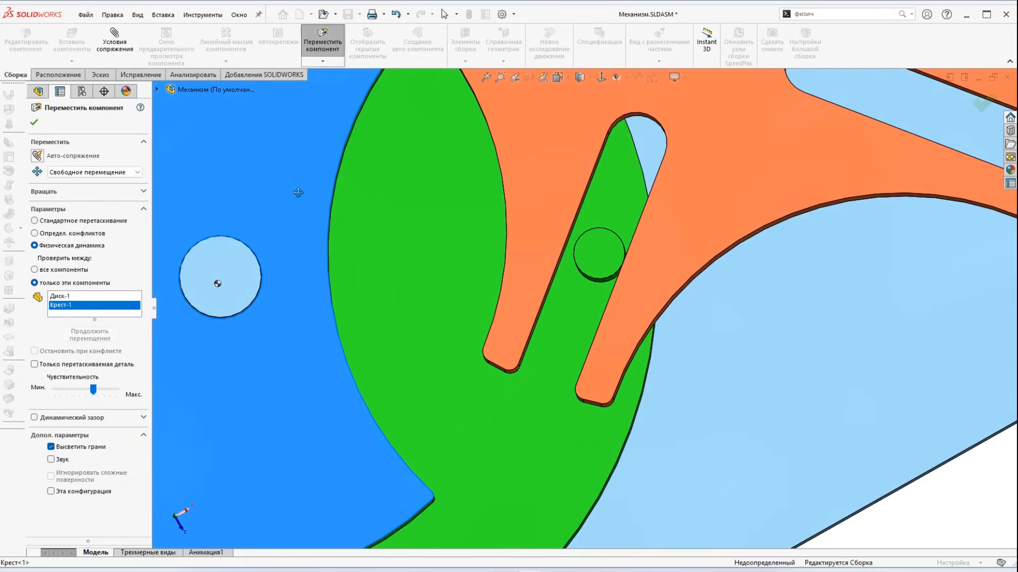
{"action": "left_click_drag", "start_coordinate": [298, 193], "coordinate": [385, 267]}
{"action": "scroll", "coordinate": [385, 267], "scroll_direction": "up", "scroll_amount": 6}
{"action": "left_click_drag", "start_coordinate": [504, 323], "coordinate": [502, 265]}
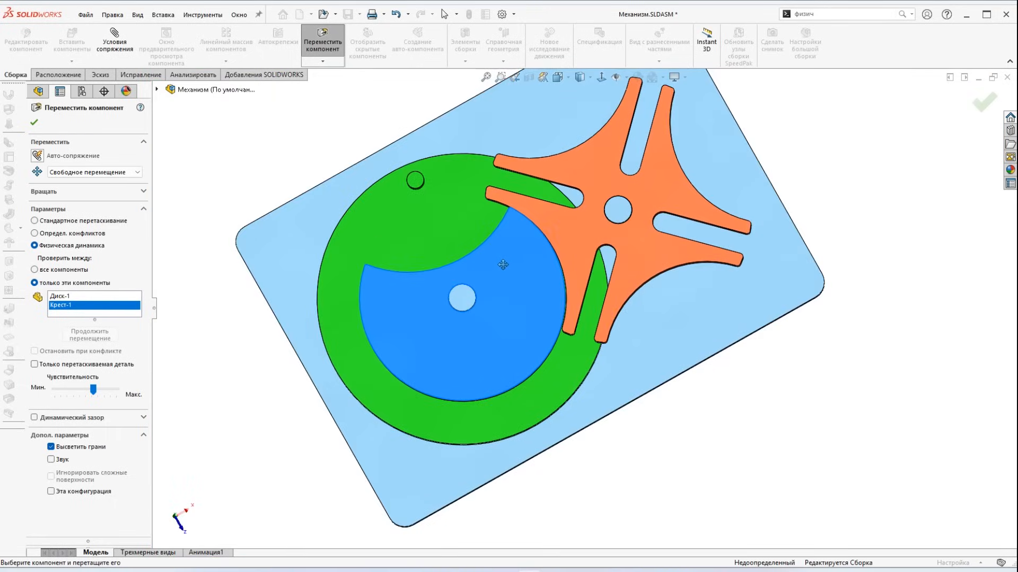
{"action": "key", "text": "ctrl+7"}
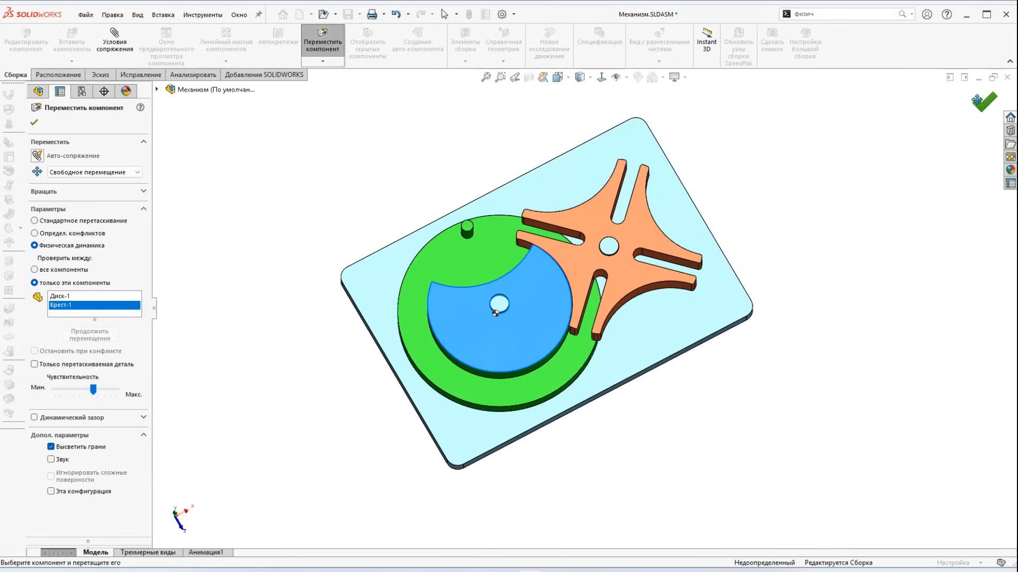
{"action": "left_click", "coordinate": [979, 107]}
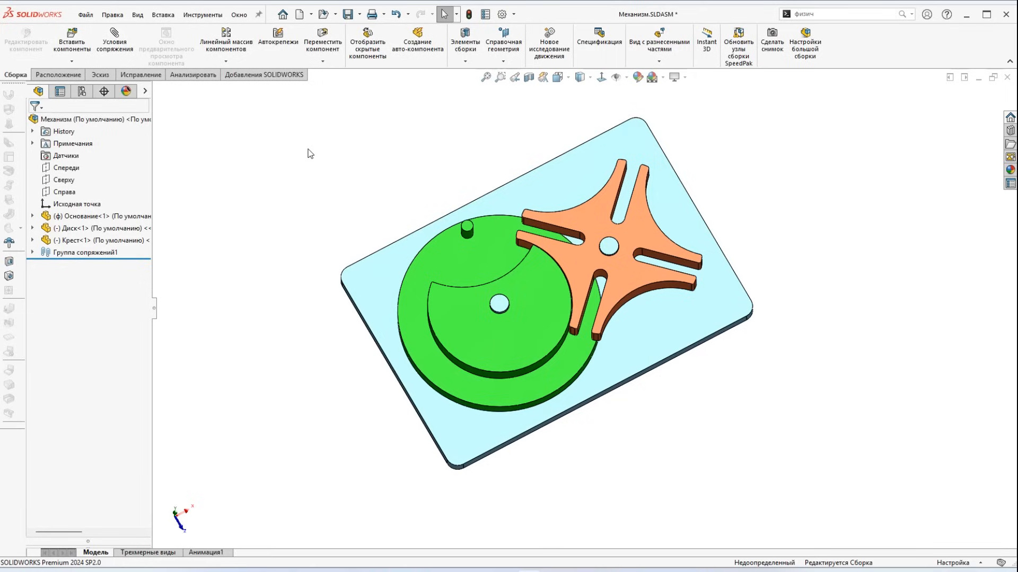
{"action": "left_click", "coordinate": [323, 43]}
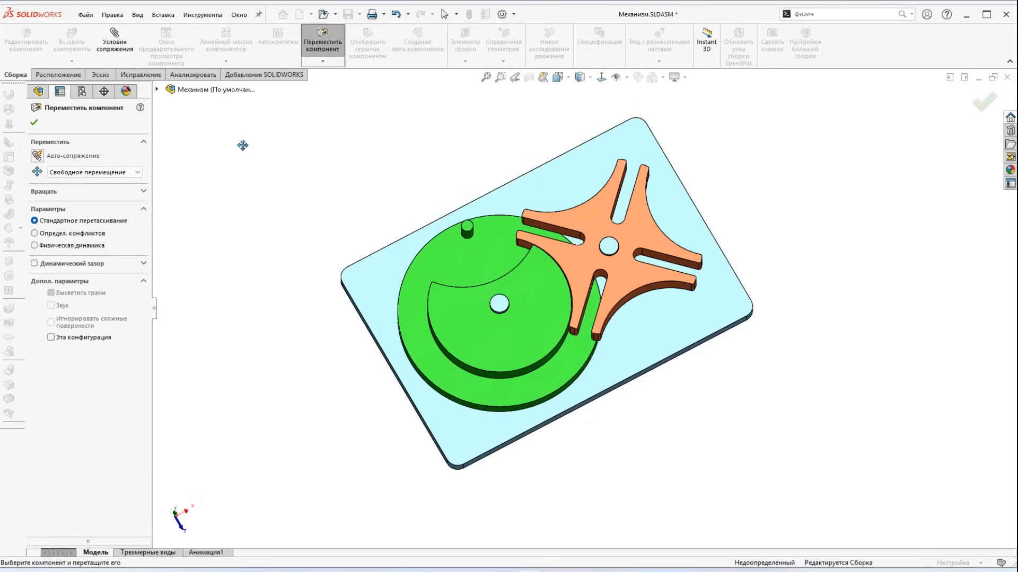
{"action": "left_click", "coordinate": [34, 246]}
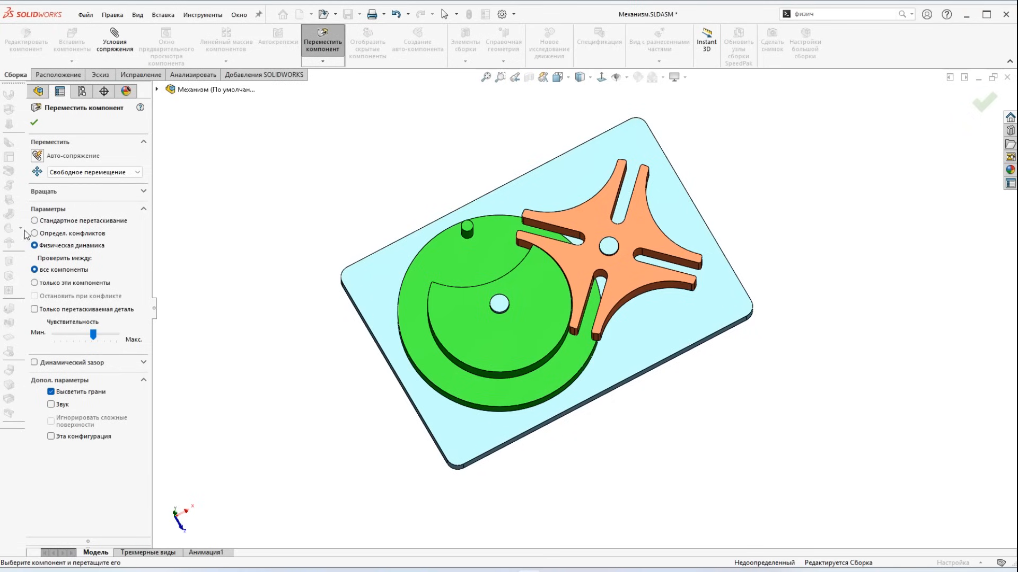
{"action": "left_click", "coordinate": [34, 122]}
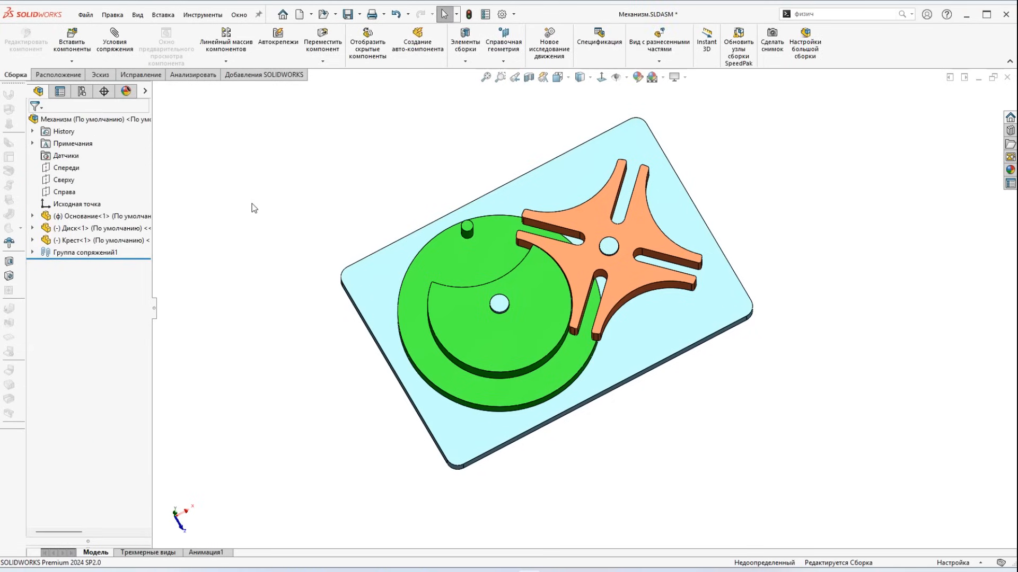
Create a new motion study and add a constant-speed rotary motor of 30 rpm to the disk's upper face, with its direction reversed.
{"action": "left_click", "coordinate": [549, 53]}
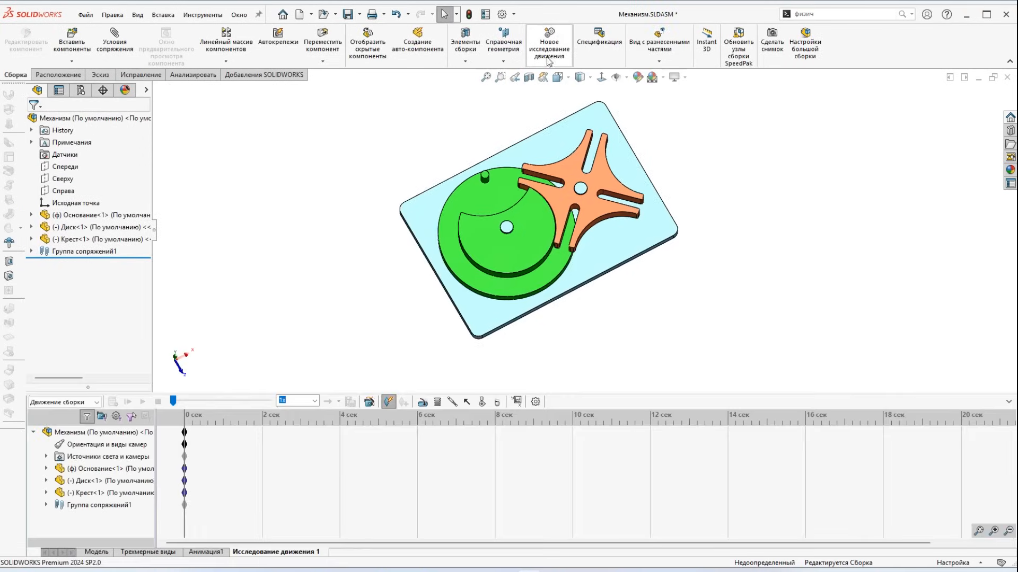
{"action": "left_click", "coordinate": [421, 402]}
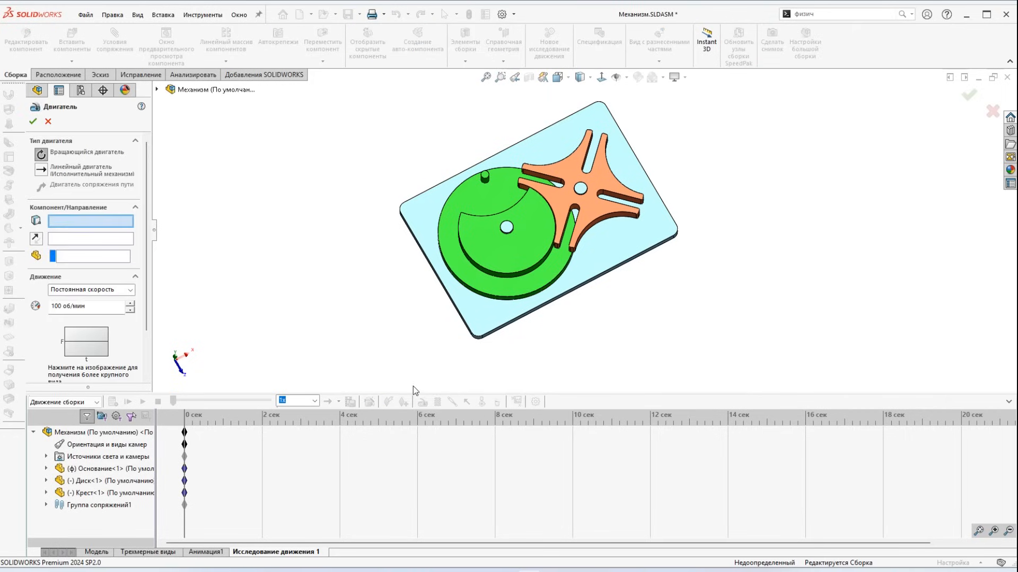
{"action": "left_click", "coordinate": [476, 247]}
{"action": "left_click", "coordinate": [38, 240]}
{"action": "left_click", "coordinate": [84, 305]}
{"action": "type", "text": "6"}
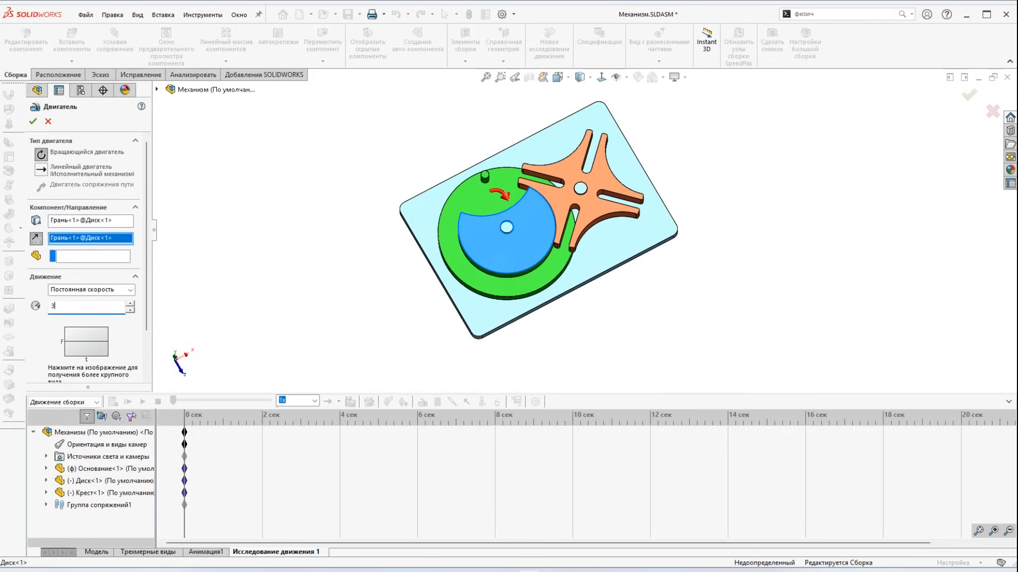
{"action": "type", "text": "0"}
{"action": "key", "text": "Return"}
{"action": "left_click", "coordinate": [35, 123]}
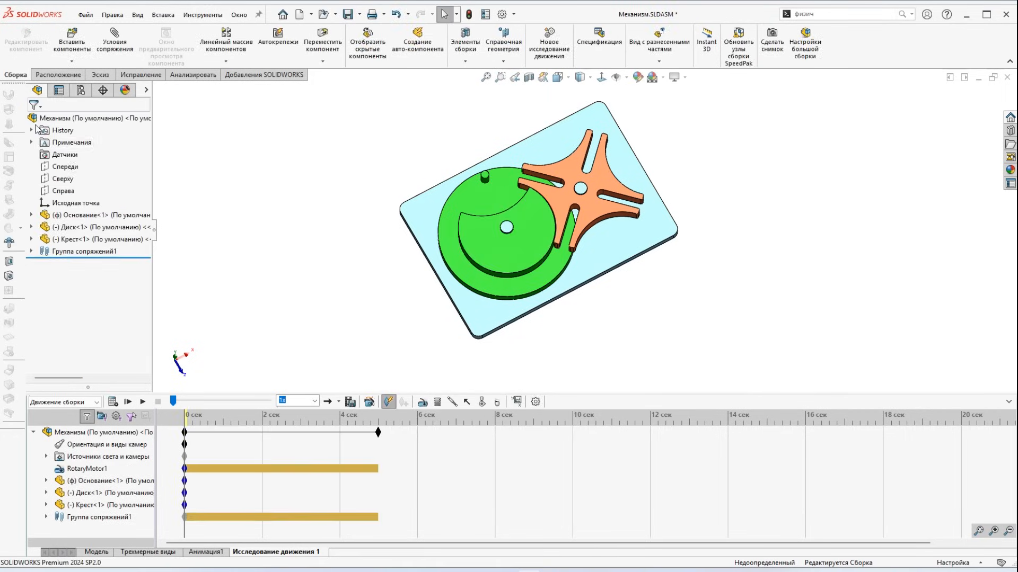
Add a solid body contact between the disk and the cross in the motion study.
{"action": "left_click", "coordinate": [482, 402]}
{"action": "left_click", "coordinate": [546, 290]}
{"action": "left_click", "coordinate": [565, 208]}
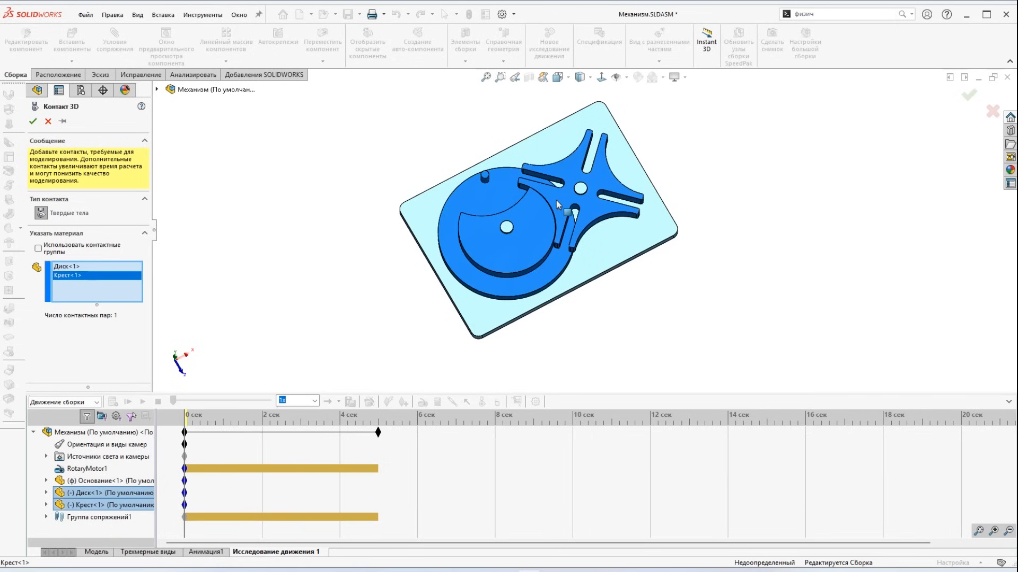
{"action": "left_click", "coordinate": [32, 122]}
Set the study type to Motion Analysis and calculate the study.
{"action": "left_click", "coordinate": [64, 402]}
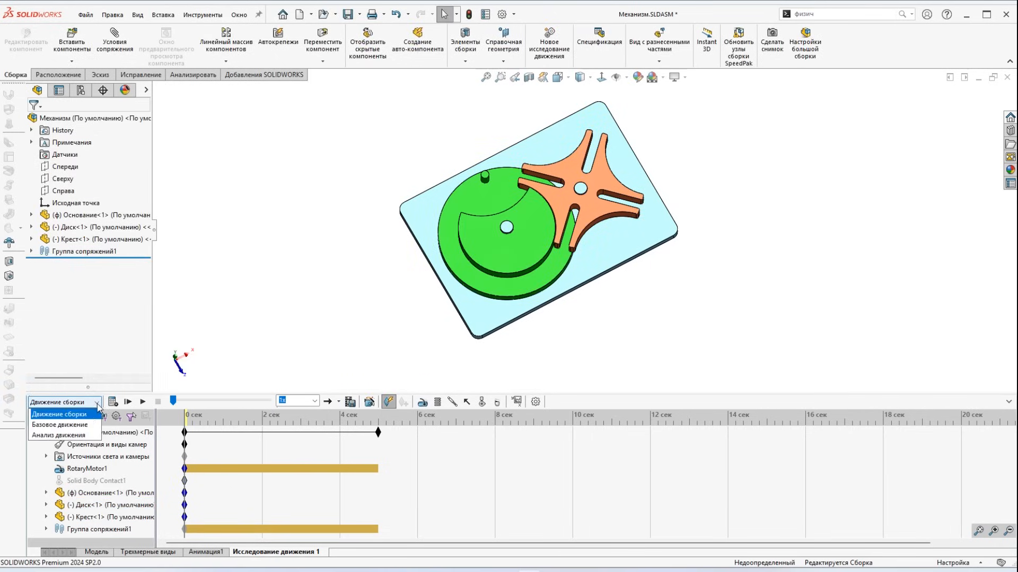
{"action": "left_click", "coordinate": [69, 435]}
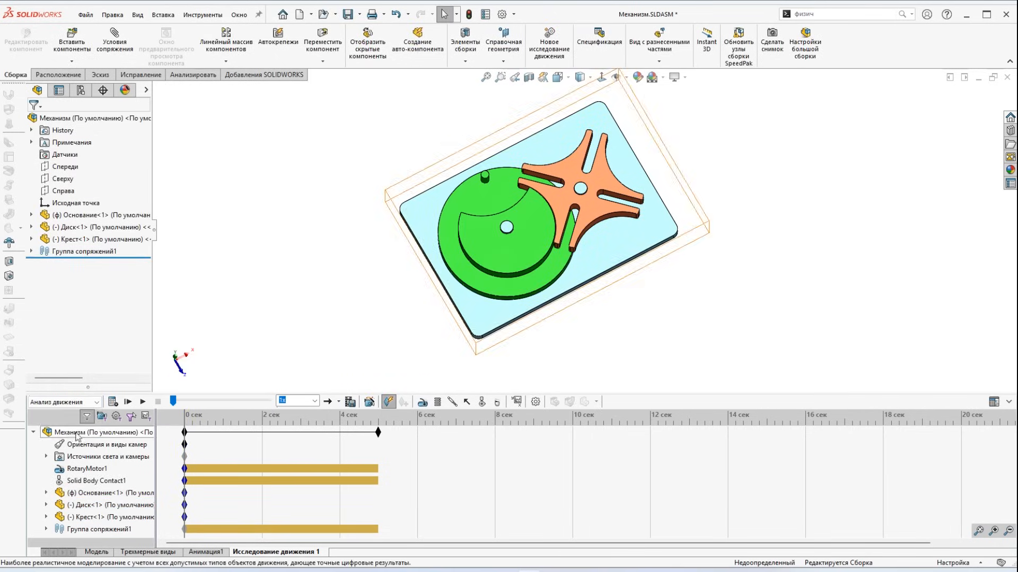
{"action": "left_click", "coordinate": [112, 401]}
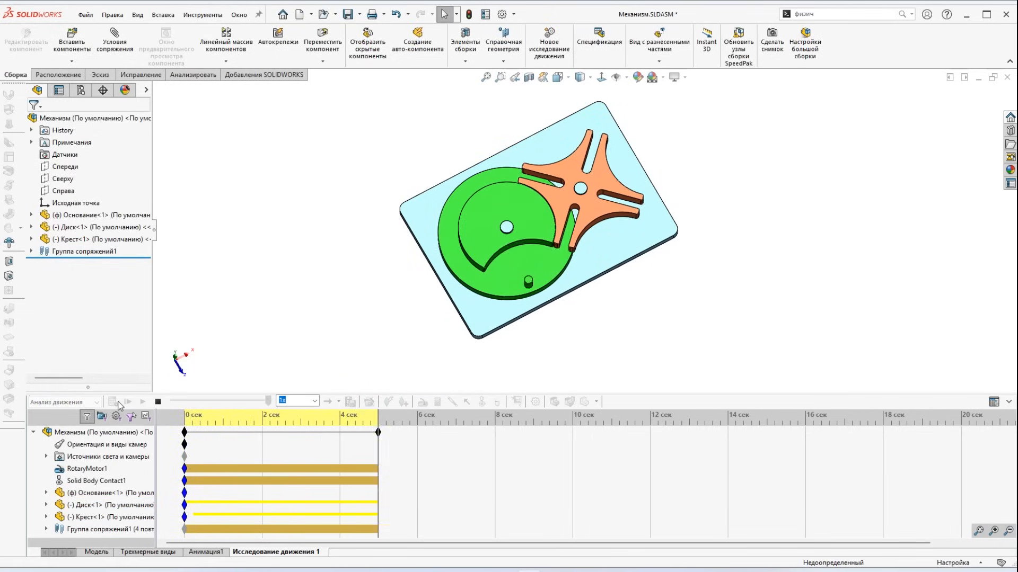